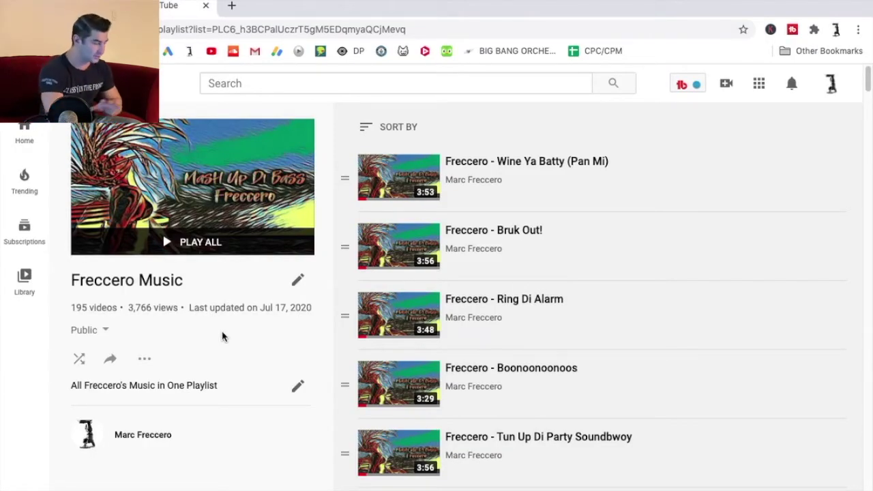
Scroll the Freccero Music playlist down to Enamorarse, Tik Tok Dance Cake and the Cannonball remix
{"action": "scroll", "coordinate": [536, 334], "scroll_direction": "down", "scroll_amount": 15}
{"action": "scroll", "coordinate": [778, 326], "scroll_direction": "down", "scroll_amount": 4}
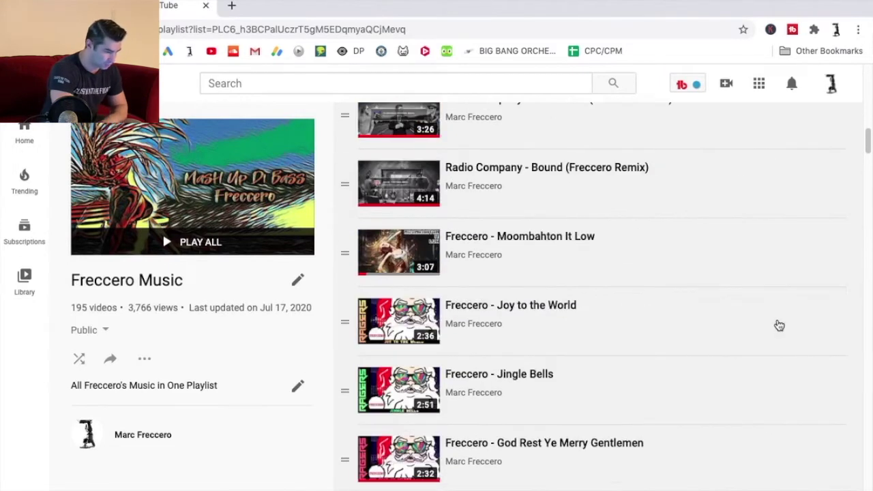
{"action": "scroll", "coordinate": [423, 225], "scroll_direction": "down", "scroll_amount": 5}
{"action": "scroll", "coordinate": [423, 258], "scroll_direction": "down", "scroll_amount": 5}
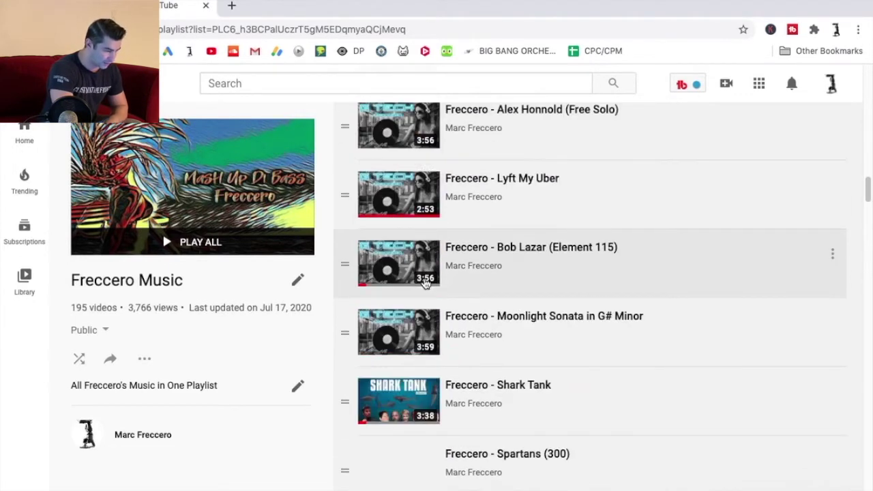
{"action": "scroll", "coordinate": [425, 275], "scroll_direction": "down", "scroll_amount": 8}
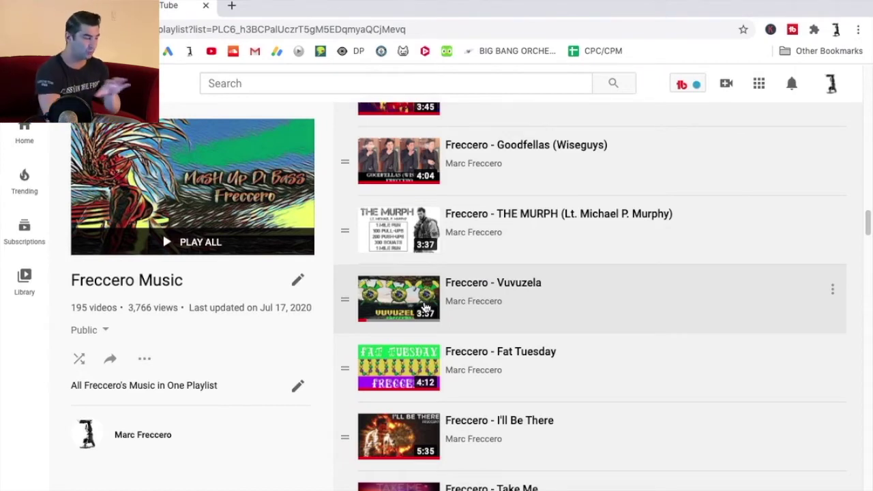
{"action": "scroll", "coordinate": [496, 311], "scroll_direction": "down", "scroll_amount": 3}
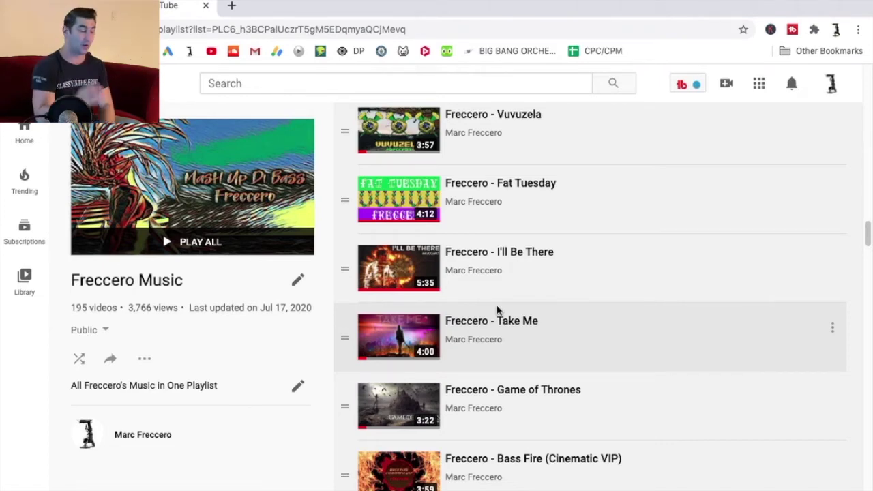
{"action": "scroll", "coordinate": [497, 311], "scroll_direction": "down", "scroll_amount": 20}
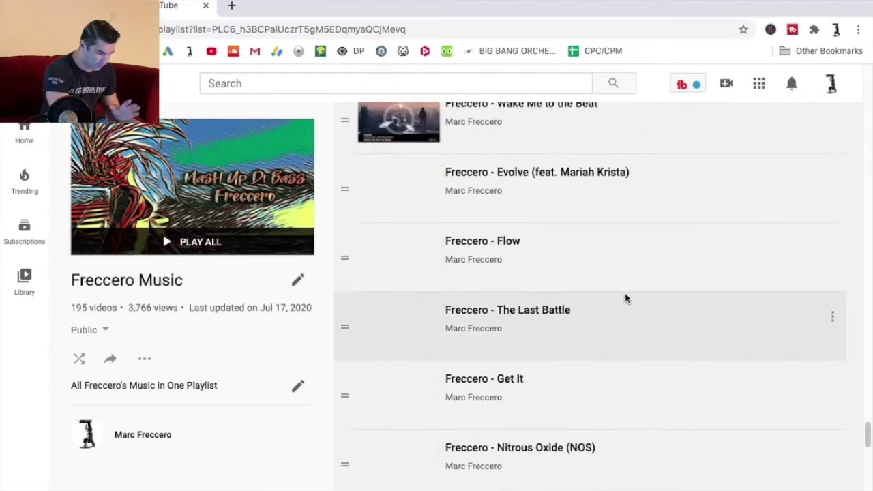
{"action": "scroll", "coordinate": [642, 300], "scroll_direction": "down", "scroll_amount": 6}
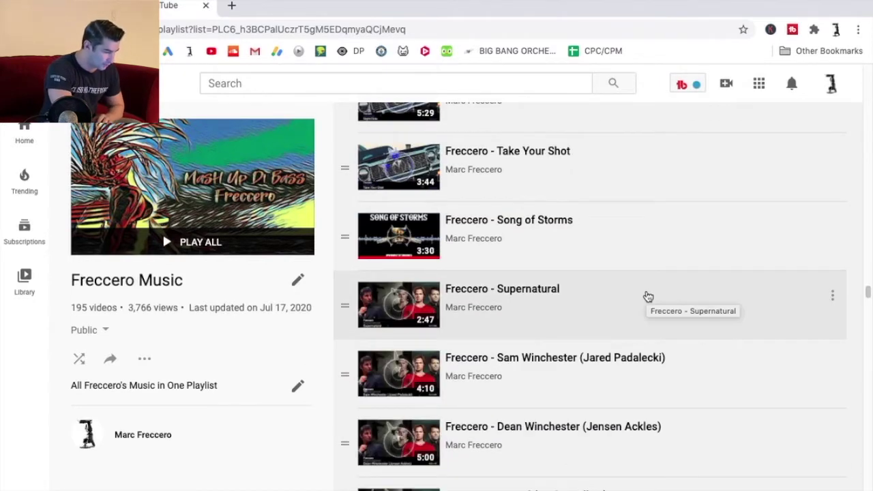
{"action": "scroll", "coordinate": [652, 298], "scroll_direction": "down", "scroll_amount": 5}
{"action": "scroll", "coordinate": [656, 295], "scroll_direction": "down", "scroll_amount": 9}
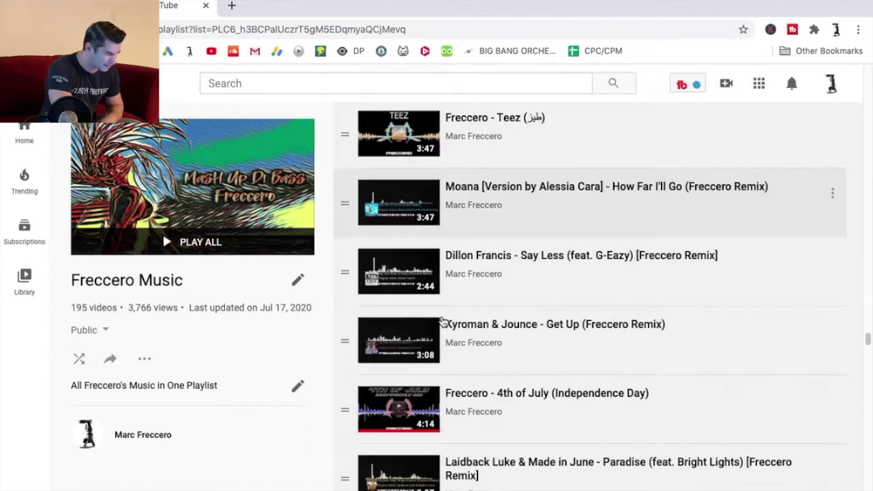
{"action": "scroll", "coordinate": [512, 328], "scroll_direction": "down", "scroll_amount": 3}
{"action": "scroll", "coordinate": [587, 345], "scroll_direction": "up", "scroll_amount": 10}
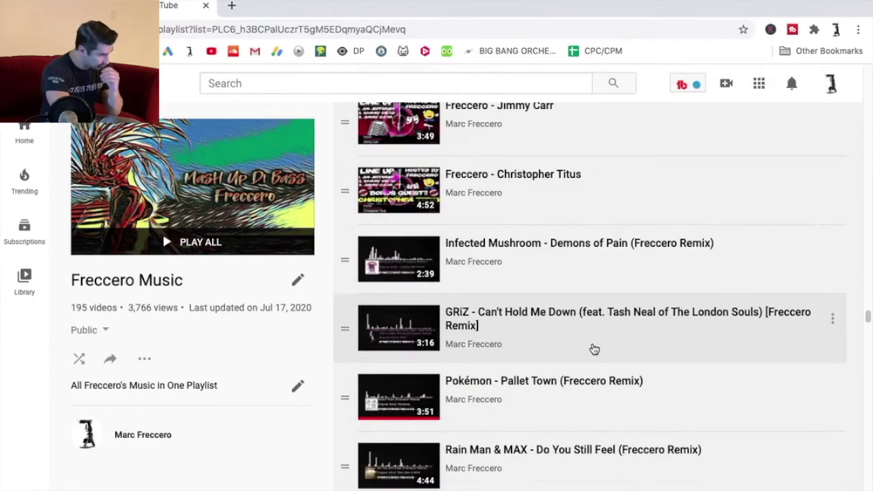
{"action": "scroll", "coordinate": [594, 349], "scroll_direction": "up", "scroll_amount": 3}
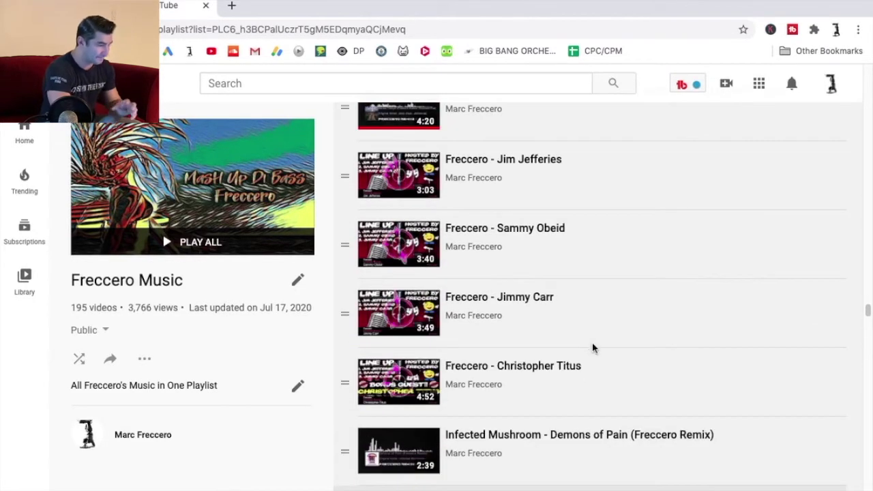
{"action": "scroll", "coordinate": [593, 345], "scroll_direction": "up", "scroll_amount": 1}
{"action": "scroll", "coordinate": [478, 239], "scroll_direction": "up", "scroll_amount": 5}
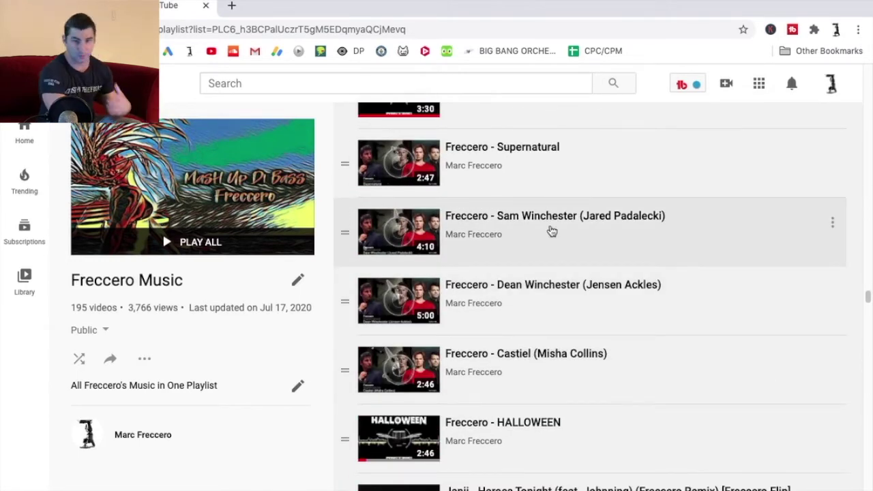
{"action": "scroll", "coordinate": [552, 231], "scroll_direction": "up", "scroll_amount": 1}
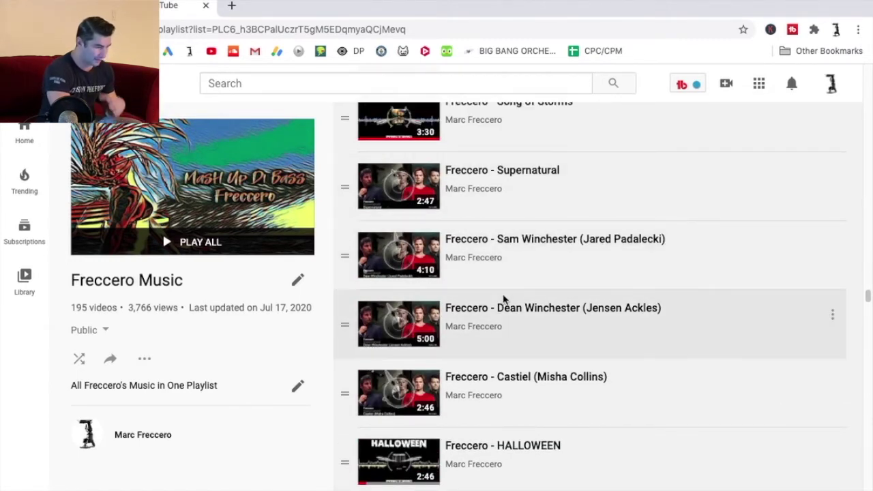
{"action": "scroll", "coordinate": [555, 312], "scroll_direction": "up", "scroll_amount": 8}
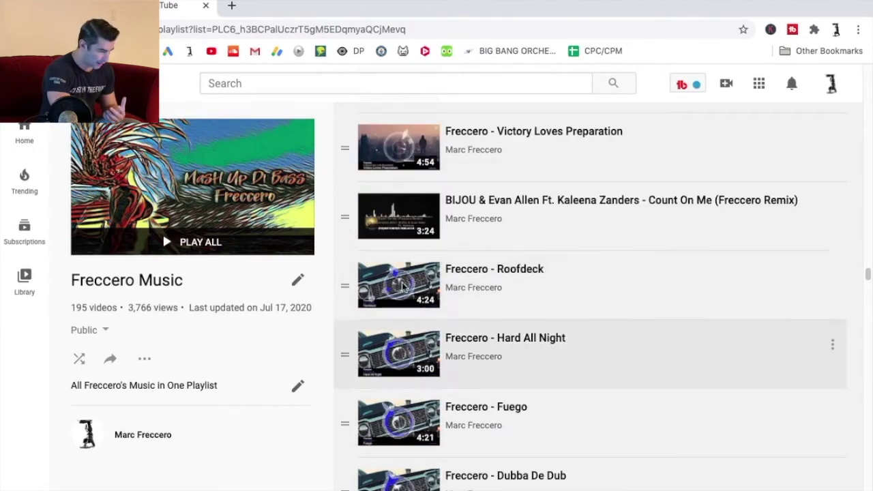
{"action": "scroll", "coordinate": [523, 312], "scroll_direction": "up", "scroll_amount": 20}
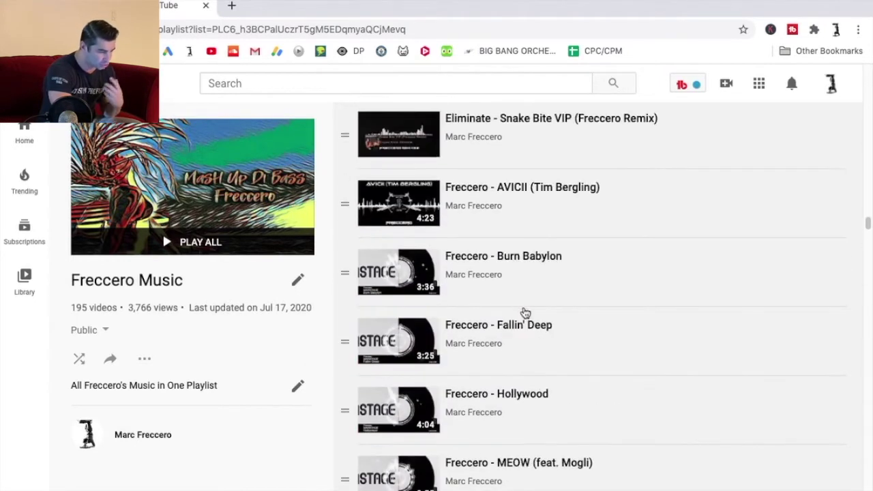
{"action": "scroll", "coordinate": [524, 312], "scroll_direction": "up", "scroll_amount": 15}
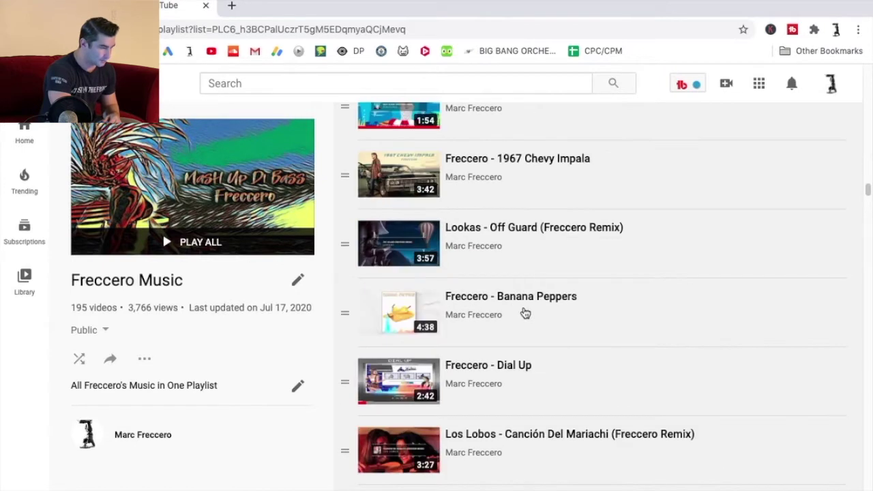
{"action": "scroll", "coordinate": [525, 312], "scroll_direction": "up", "scroll_amount": 5}
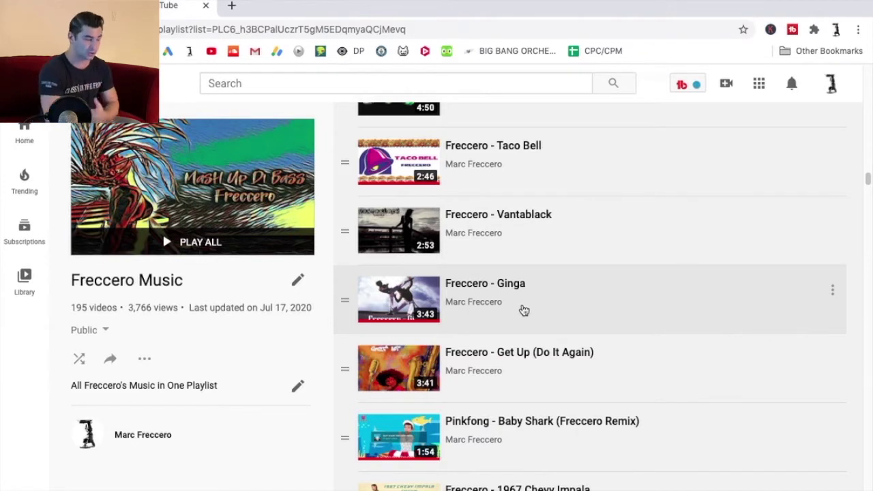
{"action": "scroll", "coordinate": [524, 310], "scroll_direction": "up", "scroll_amount": 3}
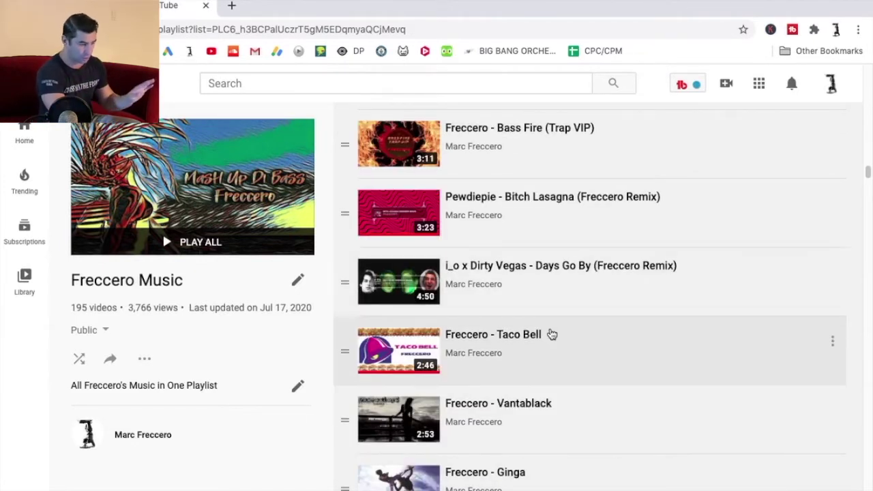
{"action": "scroll", "coordinate": [552, 335], "scroll_direction": "up", "scroll_amount": 20}
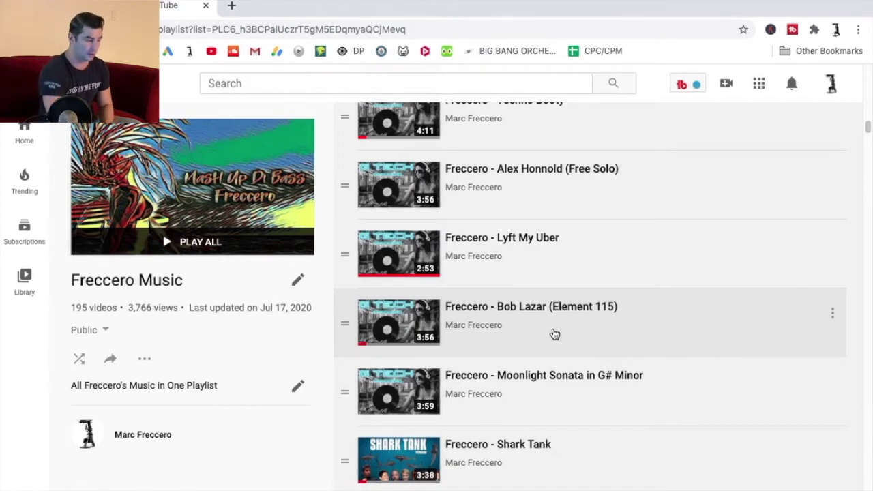
{"action": "scroll", "coordinate": [608, 331], "scroll_direction": "up", "scroll_amount": 5}
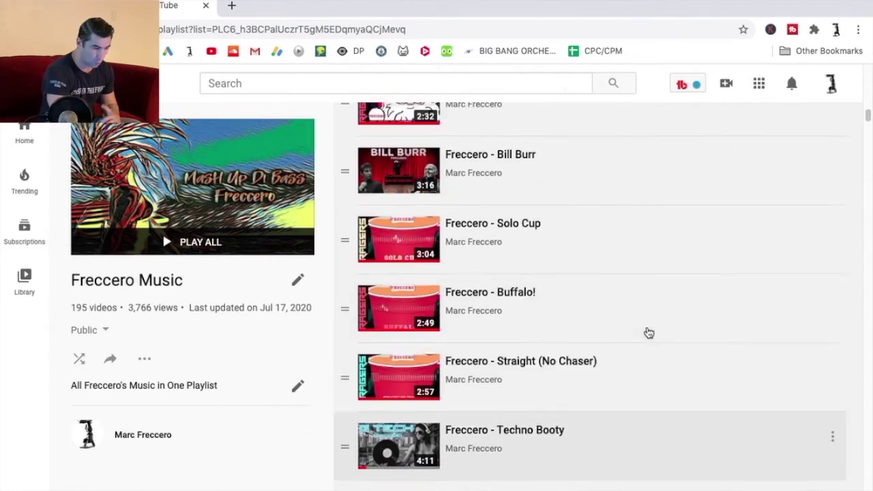
{"action": "scroll", "coordinate": [649, 332], "scroll_direction": "up", "scroll_amount": 10}
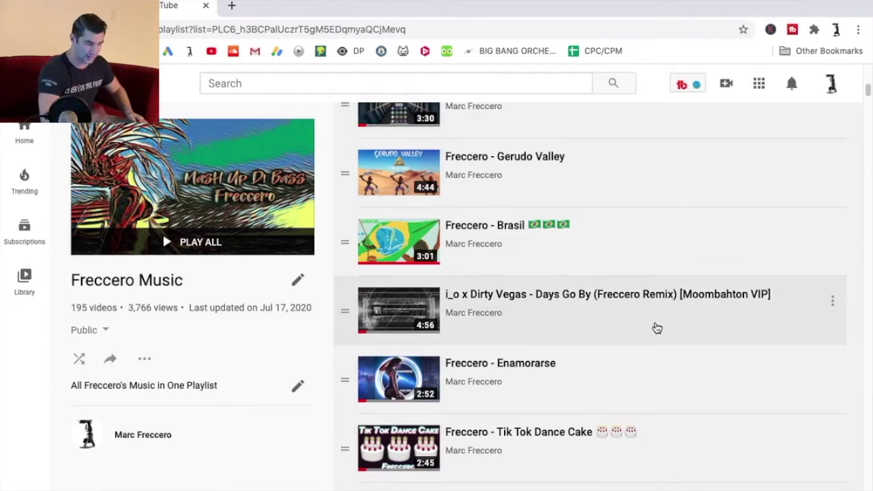
{"action": "scroll", "coordinate": [655, 327], "scroll_direction": "up", "scroll_amount": 1}
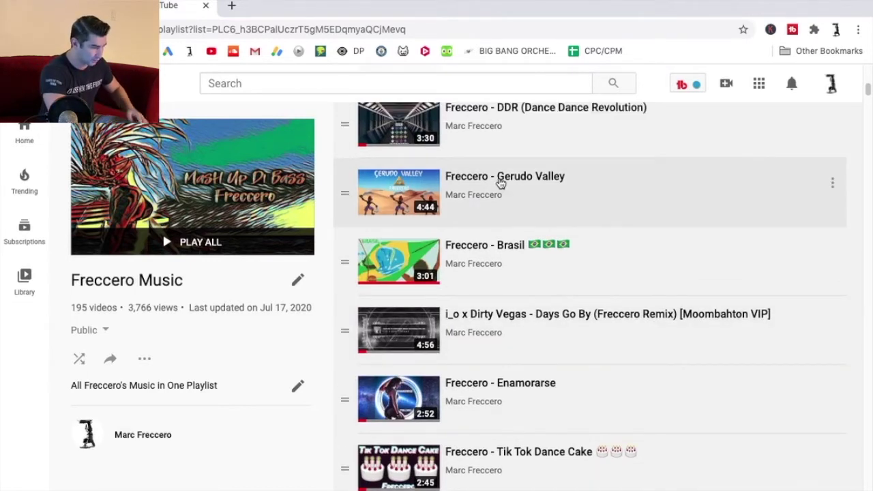
{"action": "scroll", "coordinate": [538, 253], "scroll_direction": "up", "scroll_amount": 4}
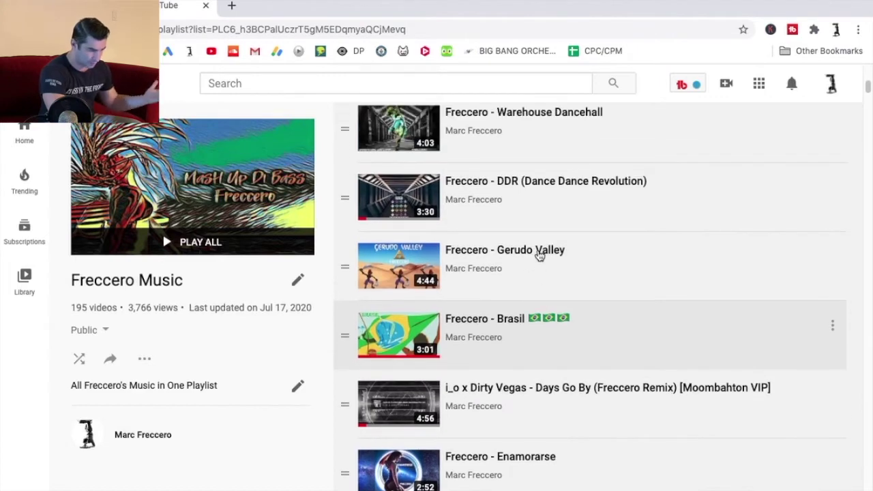
{"action": "scroll", "coordinate": [536, 292], "scroll_direction": "up", "scroll_amount": 1}
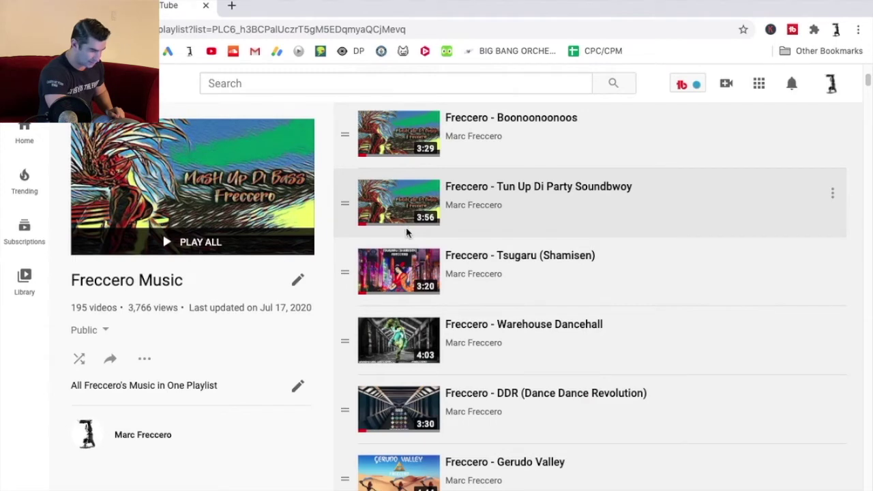
{"action": "scroll", "coordinate": [405, 224], "scroll_direction": "up", "scroll_amount": 2}
{"action": "scroll", "coordinate": [470, 284], "scroll_direction": "down", "scroll_amount": 1}
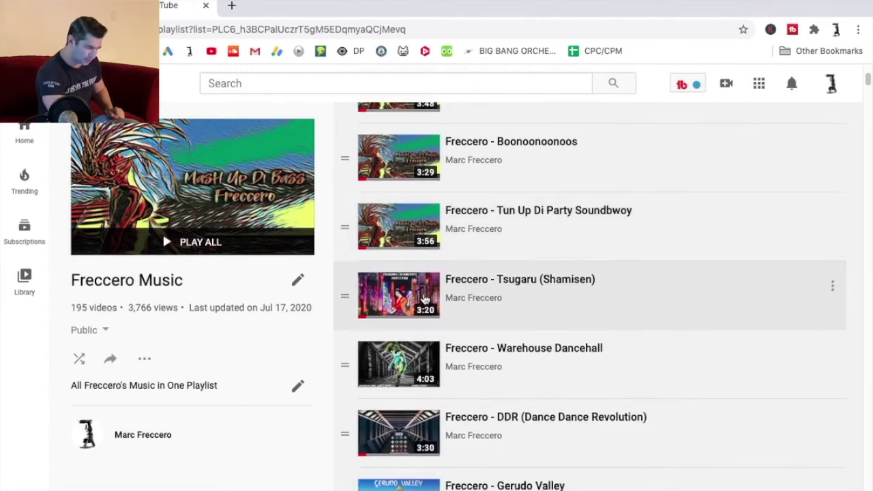
{"action": "scroll", "coordinate": [424, 298], "scroll_direction": "down", "scroll_amount": 3}
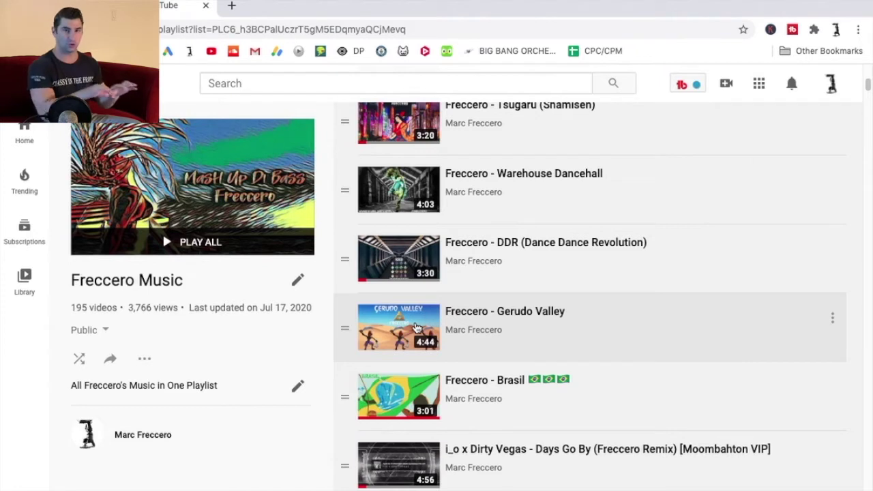
{"action": "scroll", "coordinate": [537, 192], "scroll_direction": "up", "scroll_amount": 1}
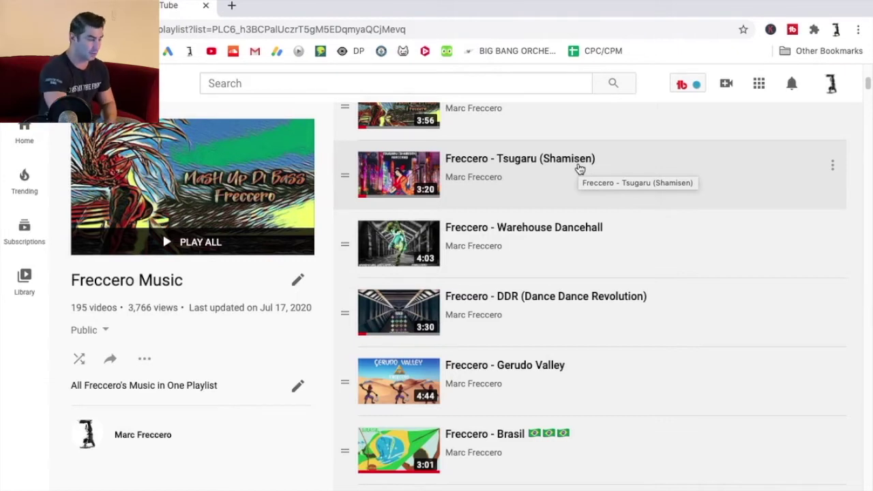
{"action": "scroll", "coordinate": [621, 228], "scroll_direction": "down", "scroll_amount": 1}
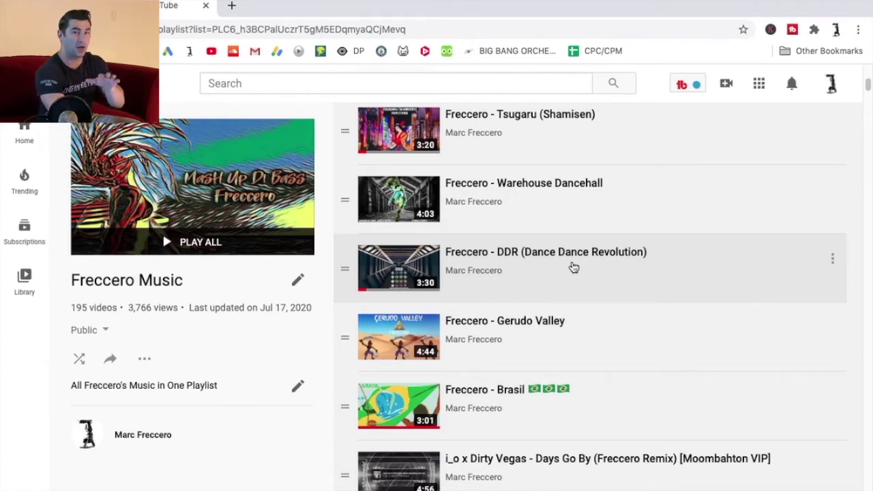
{"action": "scroll", "coordinate": [587, 281], "scroll_direction": "down", "scroll_amount": 5}
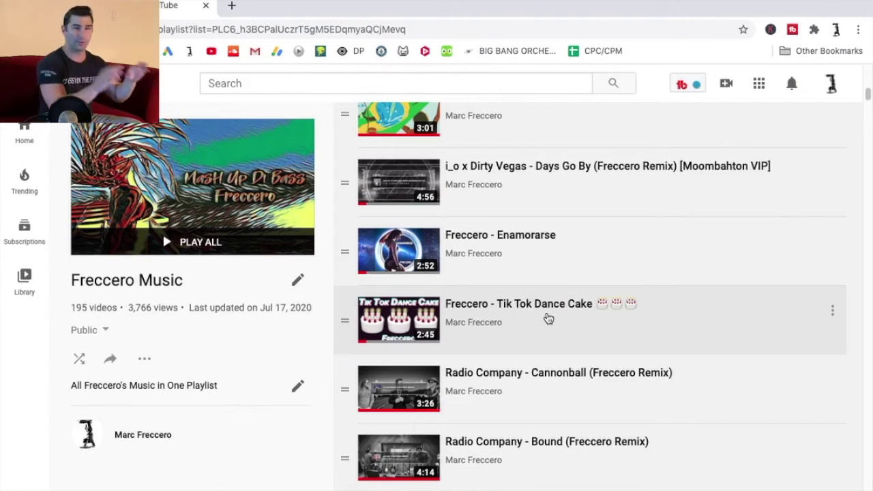
Scroll further down the playlist to Jingle Bells, Bill Burr and Solo Cup
{"action": "scroll", "coordinate": [571, 312], "scroll_direction": "down", "scroll_amount": 6}
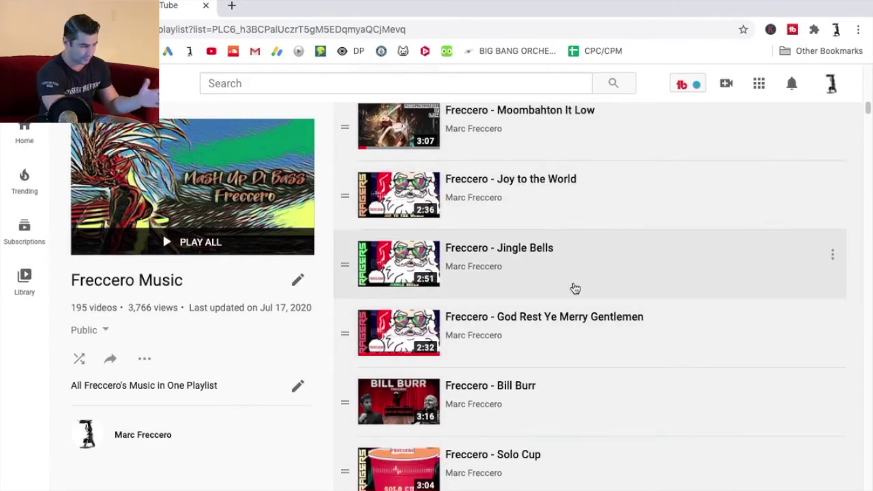
Scroll deeper down the playlist to Supernatural, Castiel (Misha Collins) and HALLOWEEN
{"action": "scroll", "coordinate": [575, 289], "scroll_direction": "down", "scroll_amount": 3}
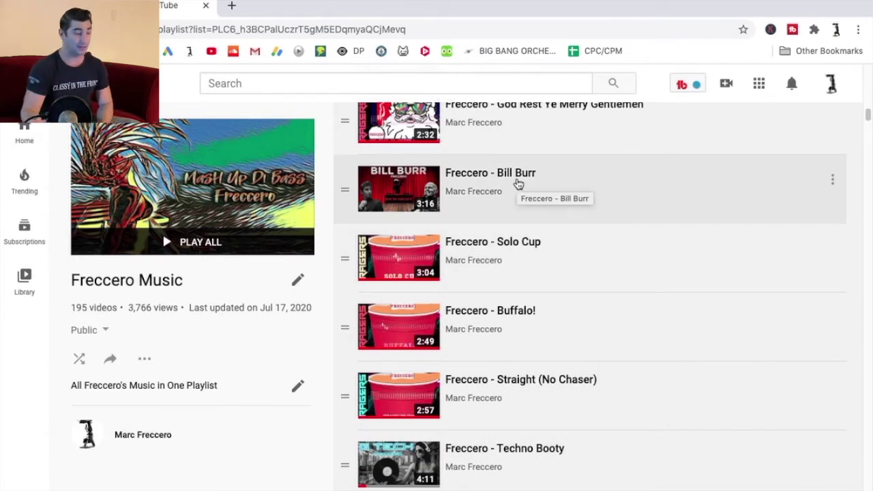
{"action": "scroll", "coordinate": [633, 238], "scroll_direction": "down", "scroll_amount": 3}
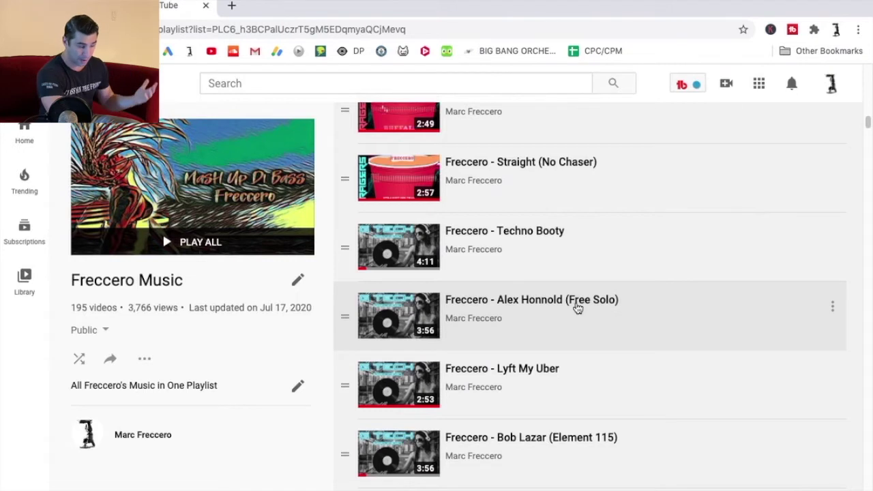
{"action": "scroll", "coordinate": [577, 308], "scroll_direction": "down", "scroll_amount": 1}
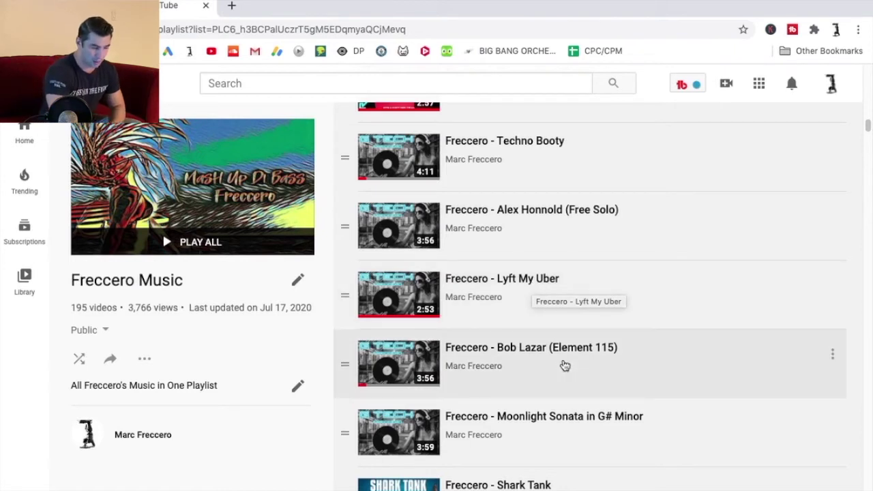
{"action": "scroll", "coordinate": [564, 365], "scroll_direction": "down", "scroll_amount": 1}
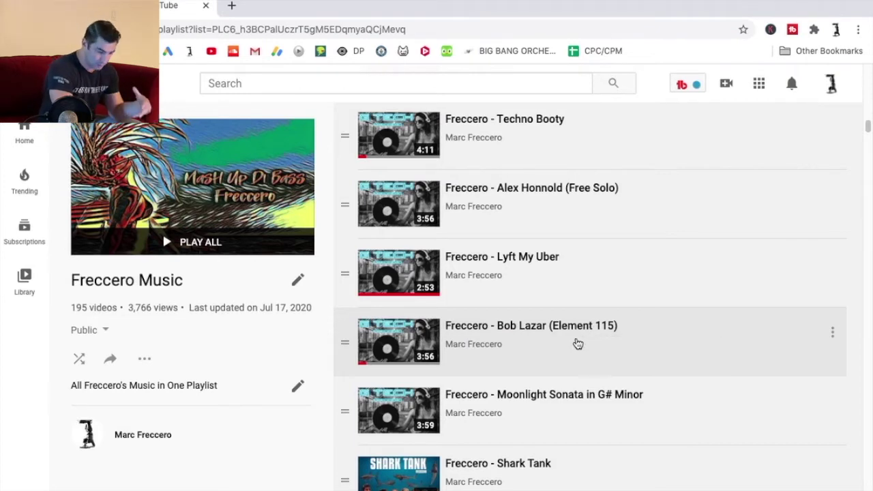
{"action": "scroll", "coordinate": [577, 341], "scroll_direction": "down", "scroll_amount": 5}
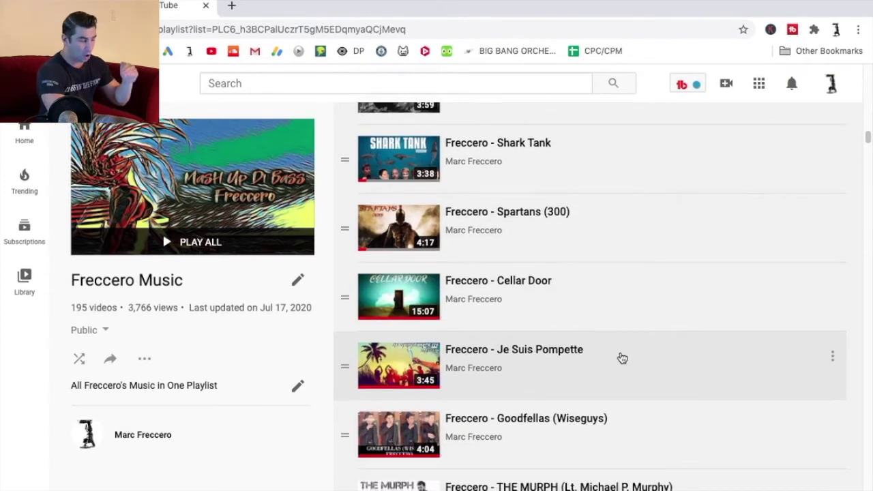
{"action": "scroll", "coordinate": [631, 357], "scroll_direction": "down", "scroll_amount": 1}
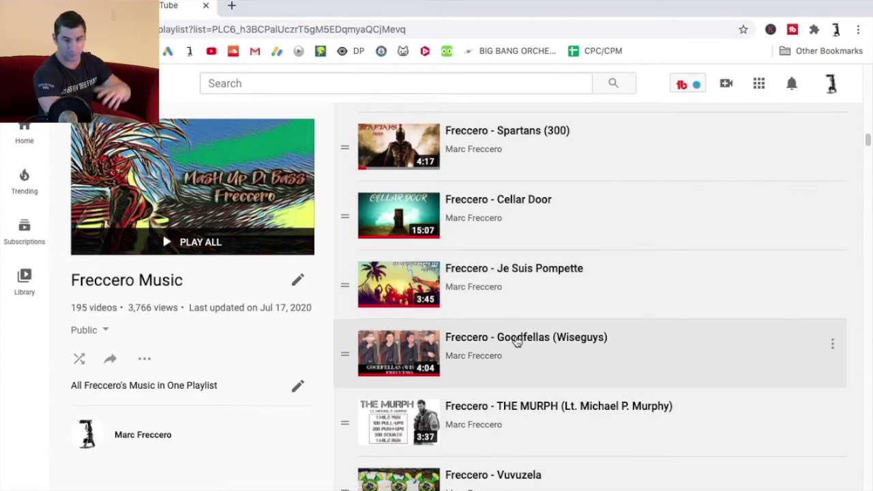
{"action": "scroll", "coordinate": [587, 285], "scroll_direction": "down", "scroll_amount": 5}
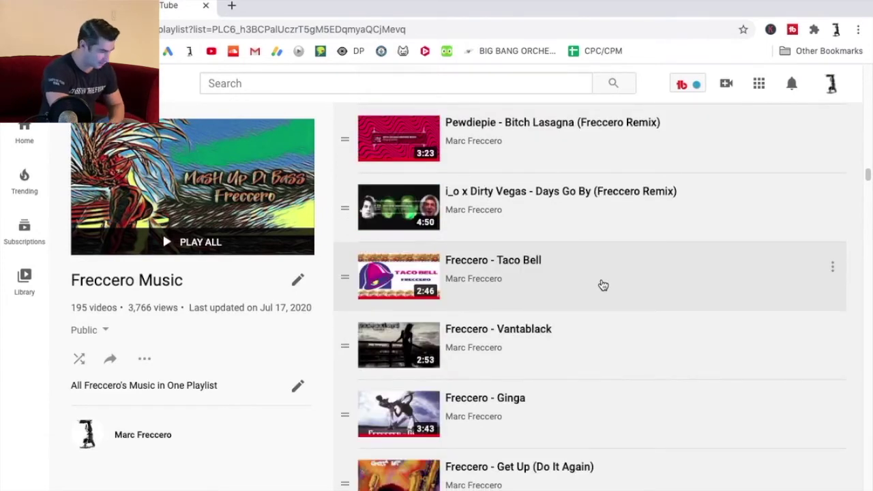
{"action": "scroll", "coordinate": [638, 298], "scroll_direction": "down", "scroll_amount": 3}
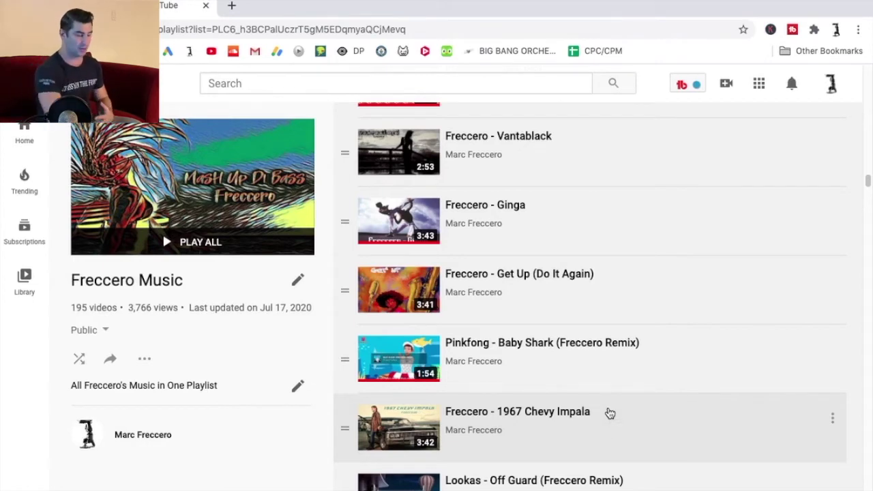
{"action": "scroll", "coordinate": [653, 282], "scroll_direction": "down", "scroll_amount": 20}
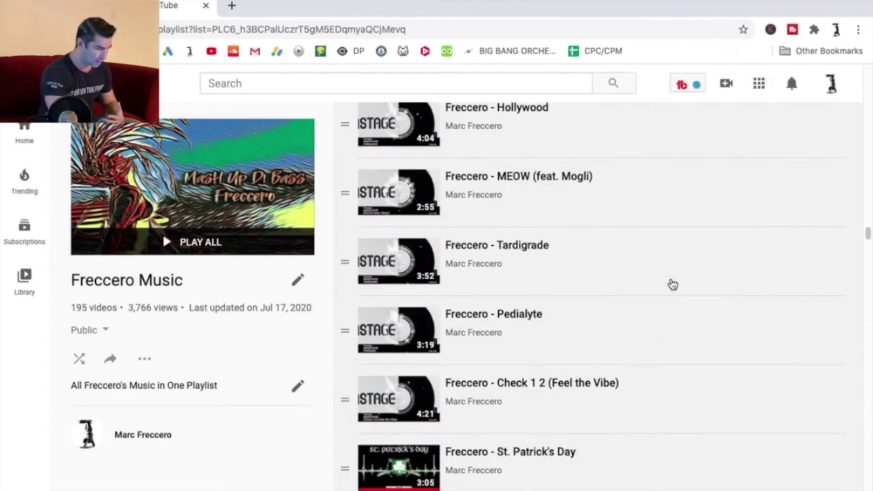
{"action": "scroll", "coordinate": [673, 284], "scroll_direction": "down", "scroll_amount": 20}
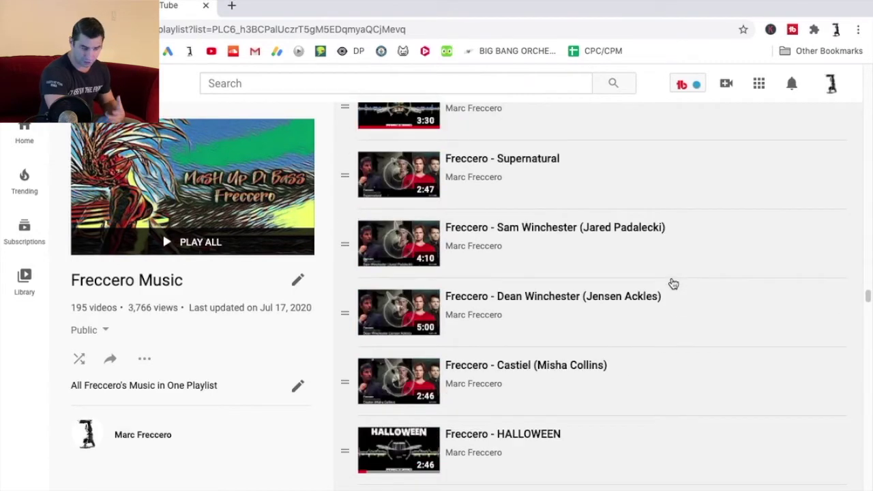
Scroll the playlist back up toward the Freccero - Gerudo Valley track
{"action": "scroll", "coordinate": [673, 284], "scroll_direction": "up", "scroll_amount": 1}
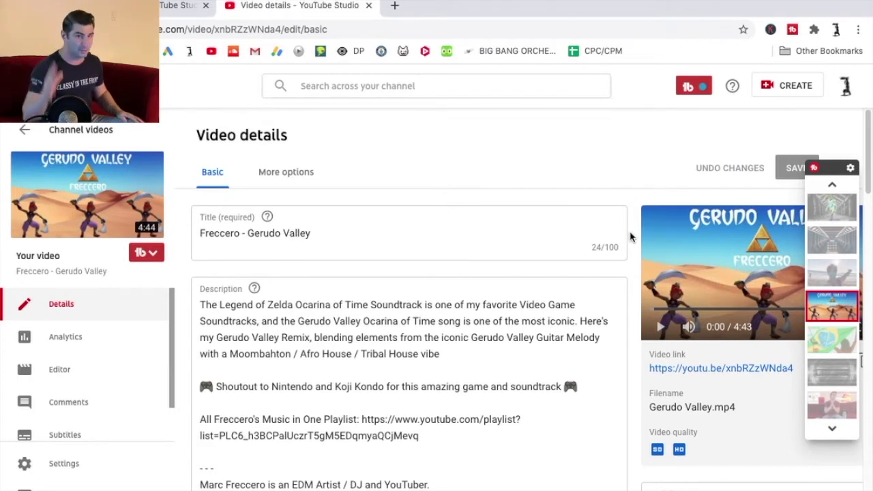
{"action": "scroll", "coordinate": [468, 329], "scroll_direction": "down", "scroll_amount": 1}
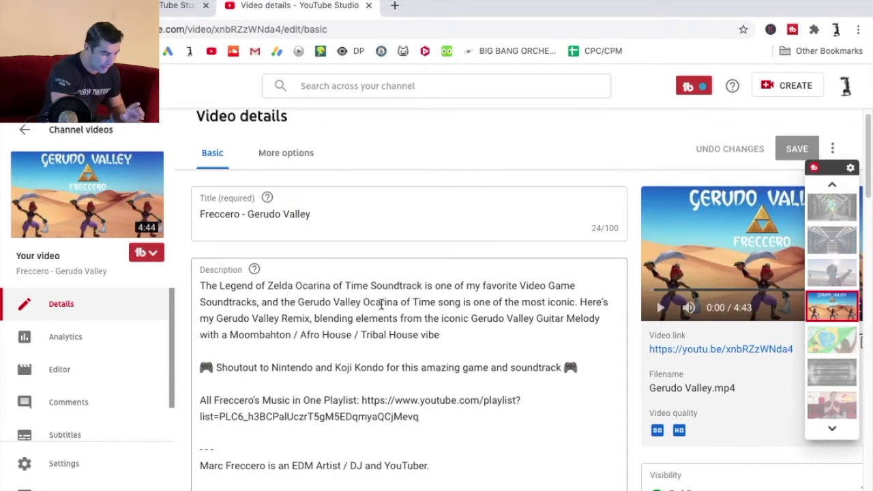
{"action": "left_click_drag", "start_coordinate": [297, 286], "coordinate": [369, 286]}
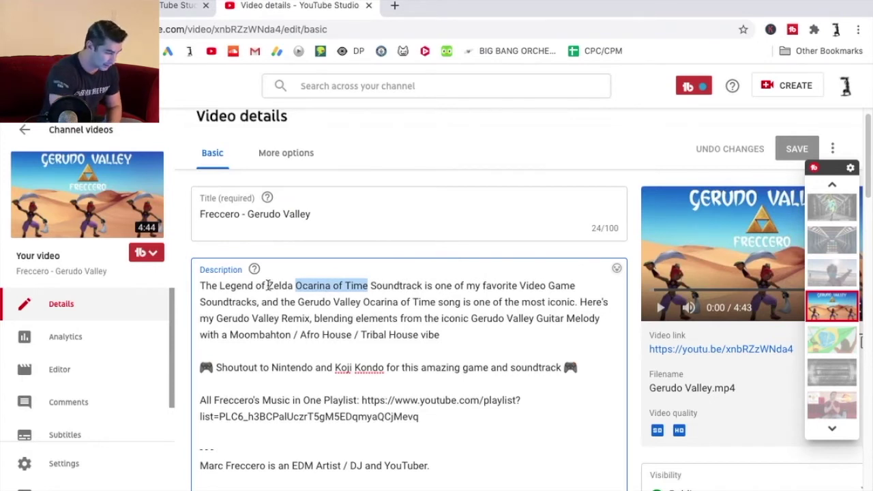
{"action": "left_click_drag", "start_coordinate": [266, 285], "coordinate": [354, 284]}
{"action": "left_click_drag", "start_coordinate": [218, 286], "coordinate": [288, 284]}
{"action": "left_click", "coordinate": [290, 301]}
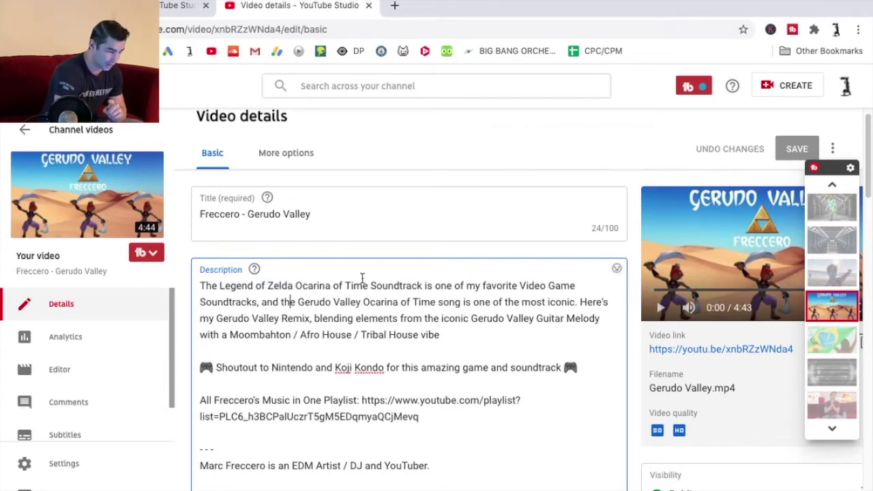
{"action": "left_click_drag", "start_coordinate": [295, 286], "coordinate": [422, 284]}
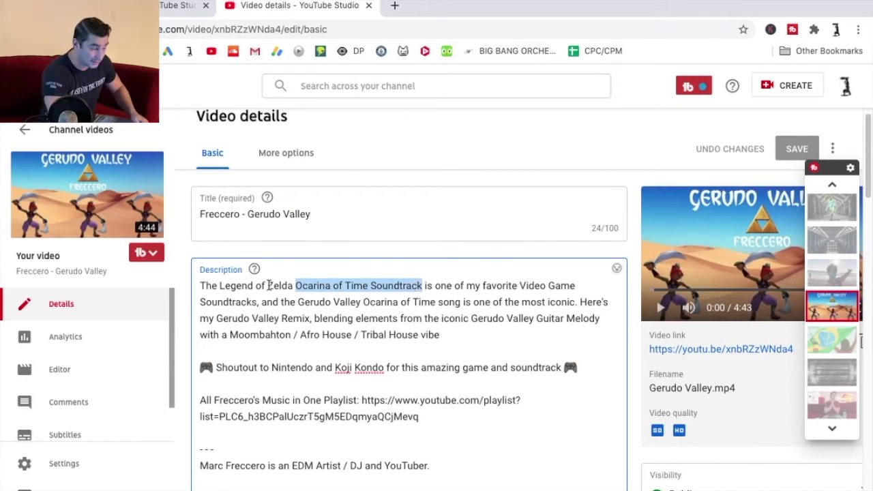
{"action": "left_click", "coordinate": [413, 302]}
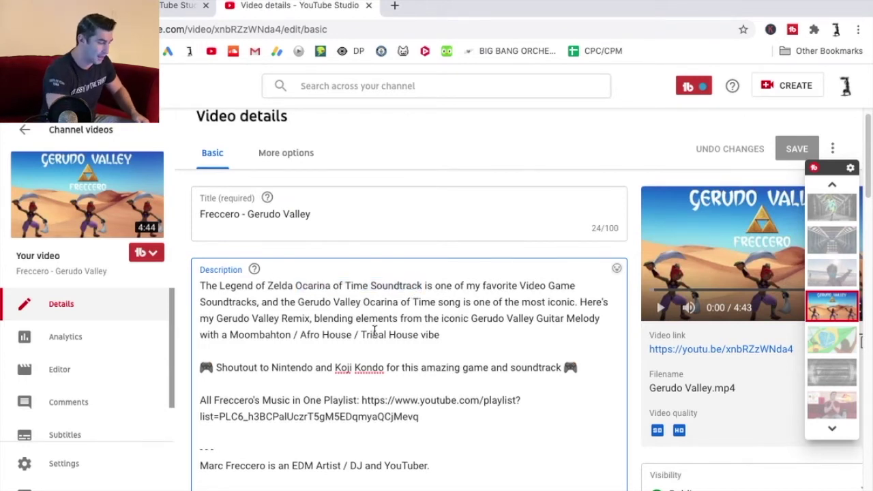
{"action": "left_click_drag", "start_coordinate": [520, 285], "coordinate": [257, 303]}
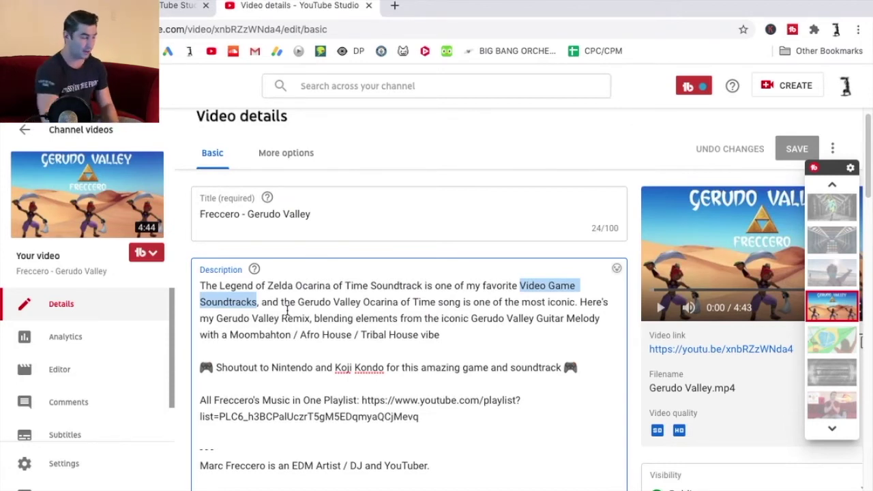
{"action": "left_click_drag", "start_coordinate": [297, 303], "coordinate": [435, 305]}
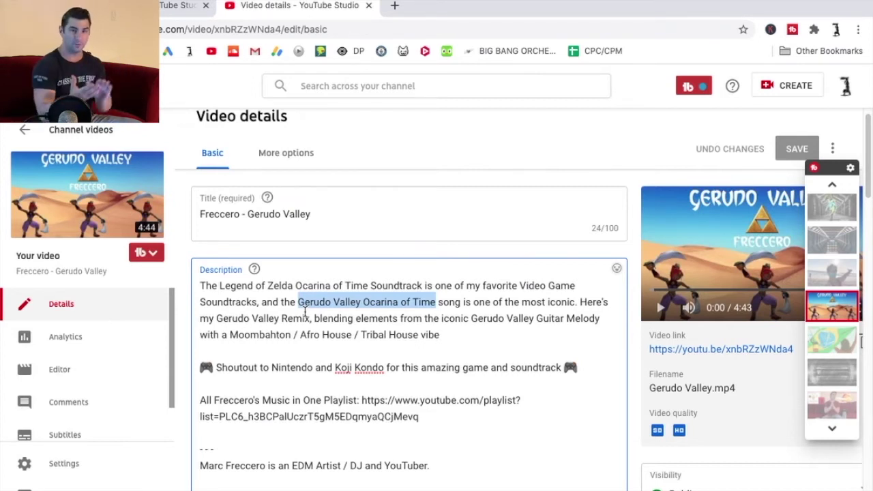
{"action": "left_click", "coordinate": [268, 367]}
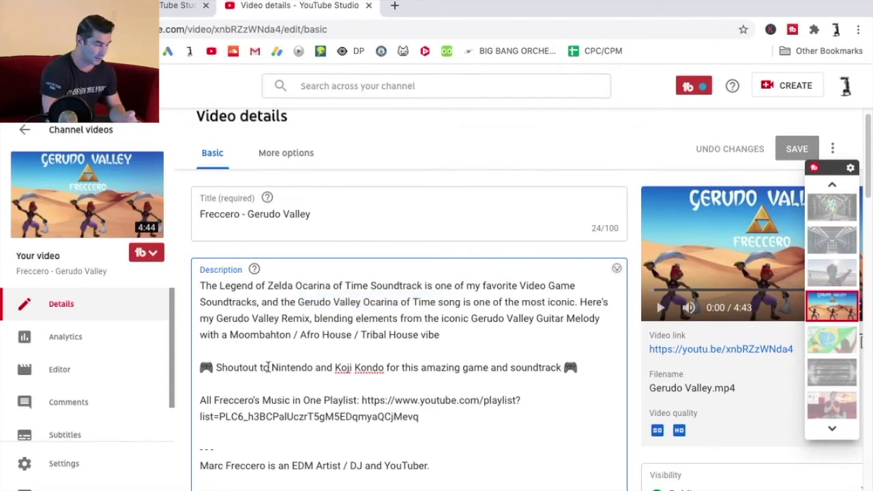
{"action": "left_click_drag", "start_coordinate": [335, 367], "coordinate": [387, 367]}
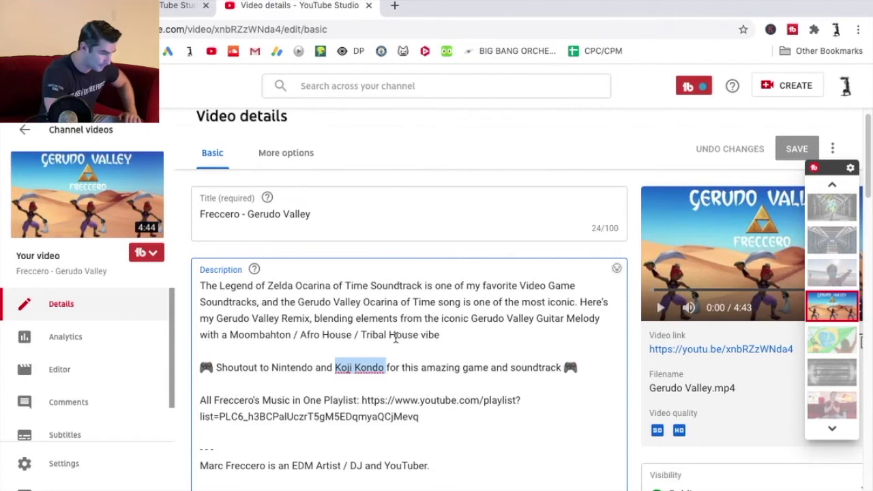
{"action": "scroll", "coordinate": [634, 338], "scroll_direction": "down", "scroll_amount": 10}
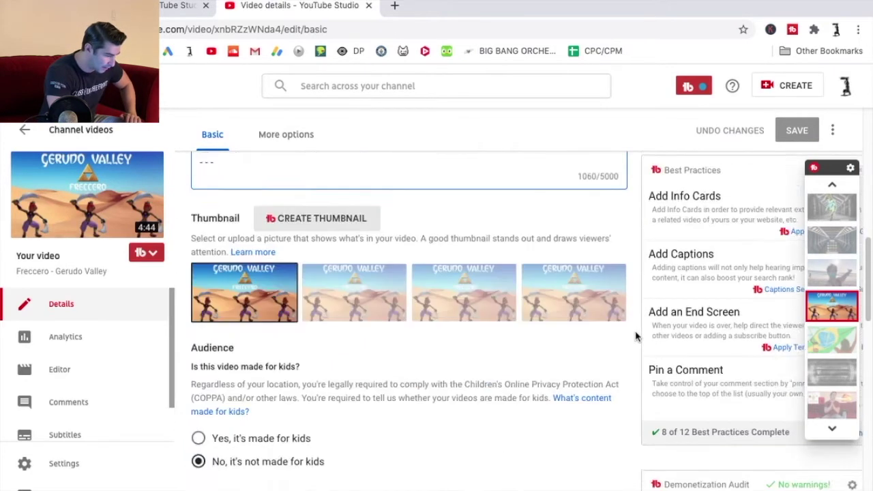
Scroll the Gerudo Valley details page to its tags, at 484 of 500 characters
{"action": "scroll", "coordinate": [634, 338], "scroll_direction": "down", "scroll_amount": 10}
{"action": "scroll", "coordinate": [634, 337], "scroll_direction": "up", "scroll_amount": 1}
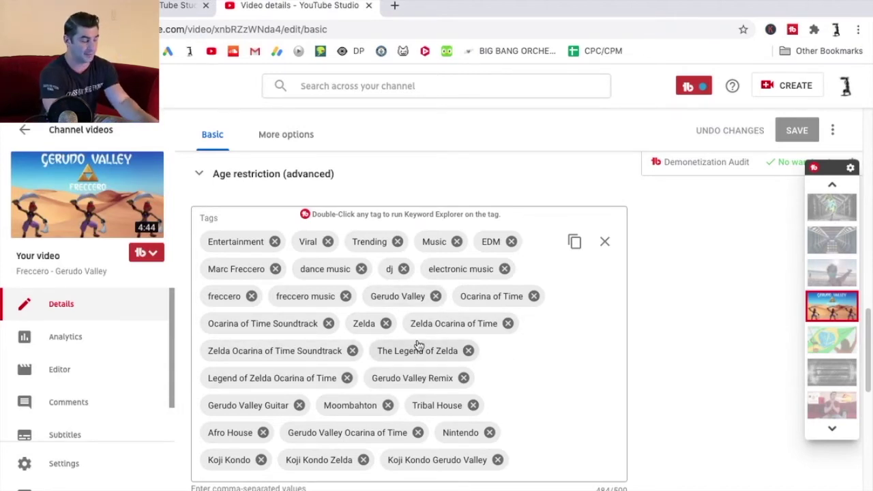
Scroll back up through the tags and description, then close the Gerudo Valley details with Ctrl+W
{"action": "scroll", "coordinate": [653, 327], "scroll_direction": "up", "scroll_amount": 10}
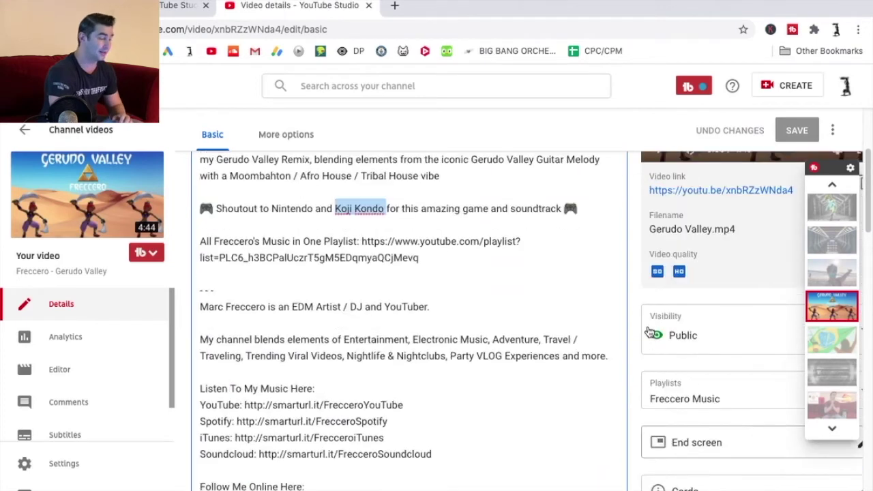
{"action": "scroll", "coordinate": [649, 333], "scroll_direction": "up", "scroll_amount": 2}
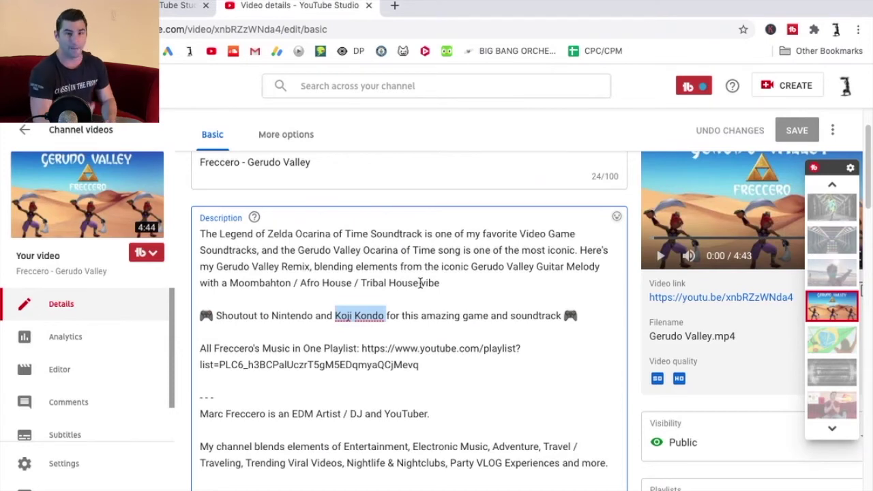
{"action": "key", "text": "ctrl+w"}
Scroll the uploads to Ring Di Alarm and look through its description
{"action": "scroll", "coordinate": [451, 352], "scroll_direction": "up", "scroll_amount": 3}
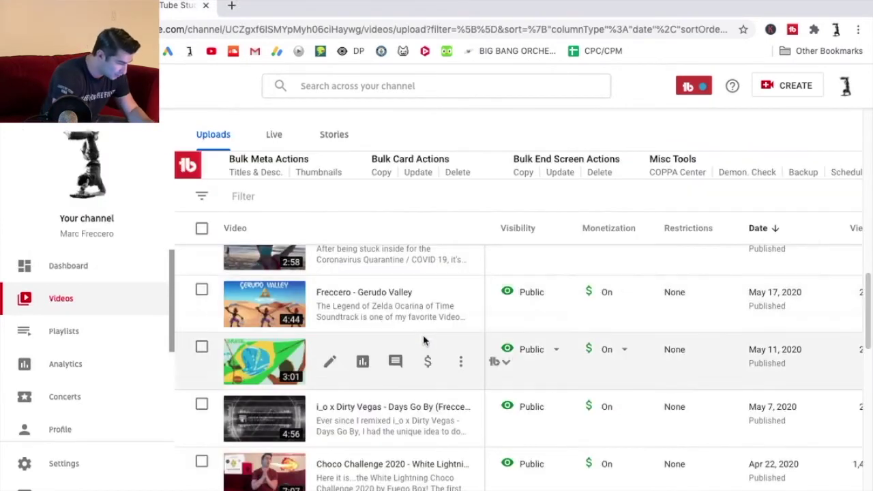
{"action": "scroll", "coordinate": [451, 351], "scroll_direction": "up", "scroll_amount": 5}
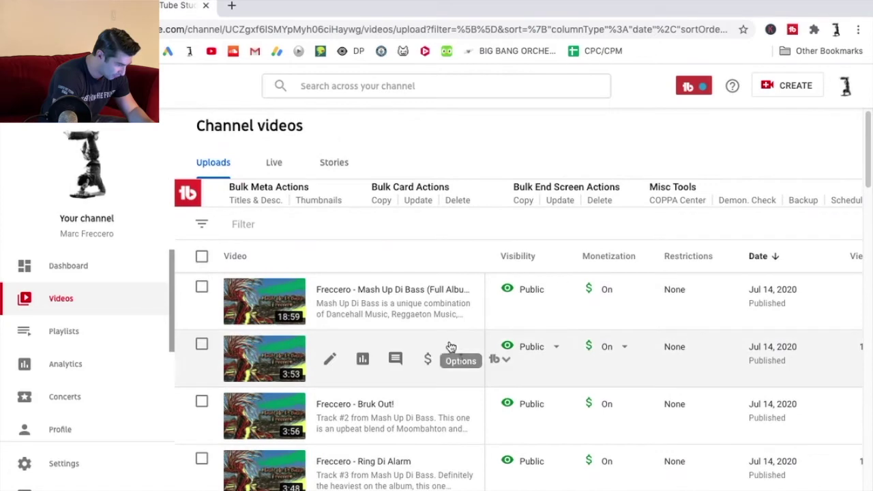
{"action": "scroll", "coordinate": [461, 345], "scroll_direction": "down", "scroll_amount": 2}
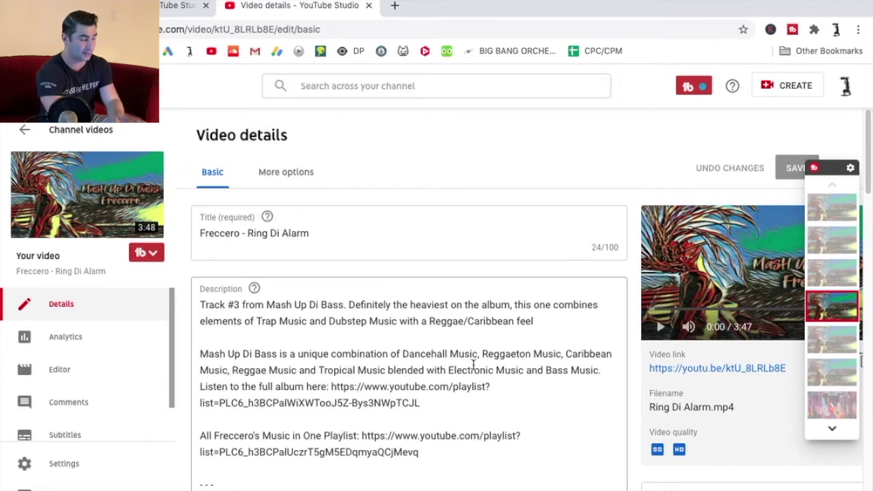
{"action": "scroll", "coordinate": [626, 423], "scroll_direction": "down", "scroll_amount": 10}
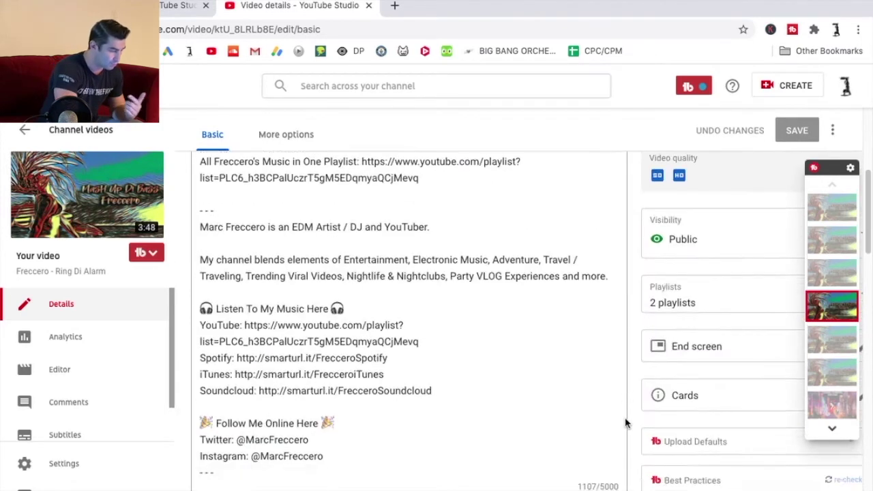
{"action": "scroll", "coordinate": [626, 423], "scroll_direction": "down", "scroll_amount": 4}
{"action": "scroll", "coordinate": [621, 424], "scroll_direction": "up", "scroll_amount": 2}
{"action": "scroll", "coordinate": [617, 425], "scroll_direction": "down", "scroll_amount": 1}
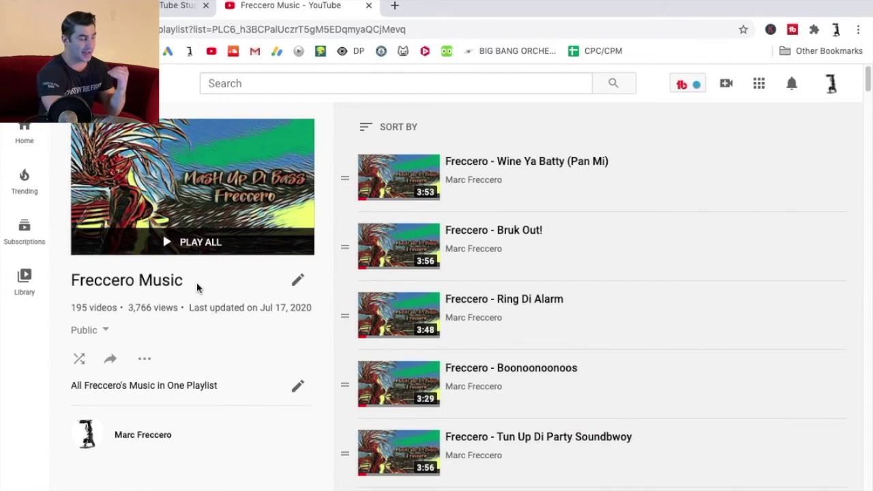
Open Freccero - Brasil from the Freccero Music playlist in a new tab
{"action": "scroll", "coordinate": [737, 275], "scroll_direction": "down", "scroll_amount": 10}
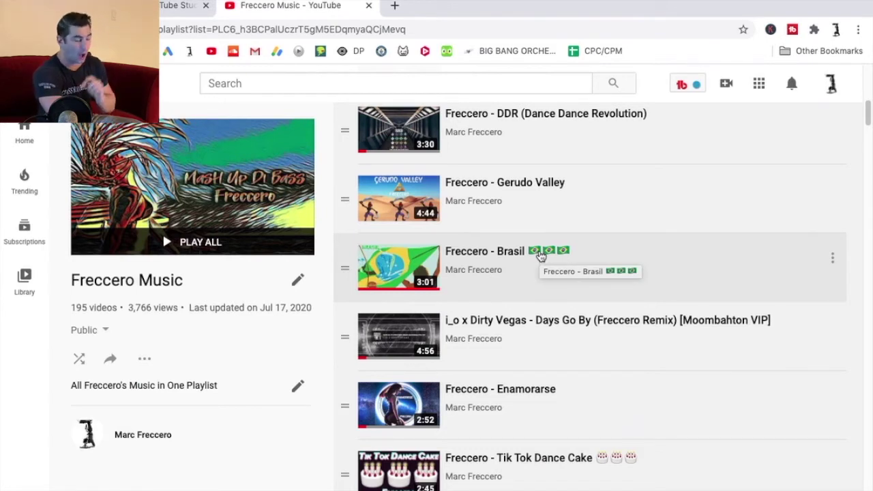
{"action": "left_click", "coordinate": [541, 255], "text": "super"}
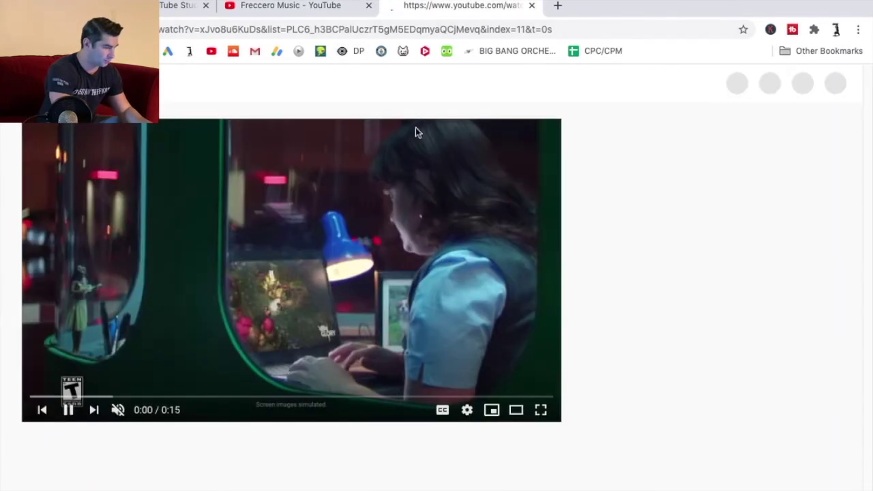
Load the Brasil video's address in a fresh tab and expand its full description
{"action": "left_click", "coordinate": [423, 29]}
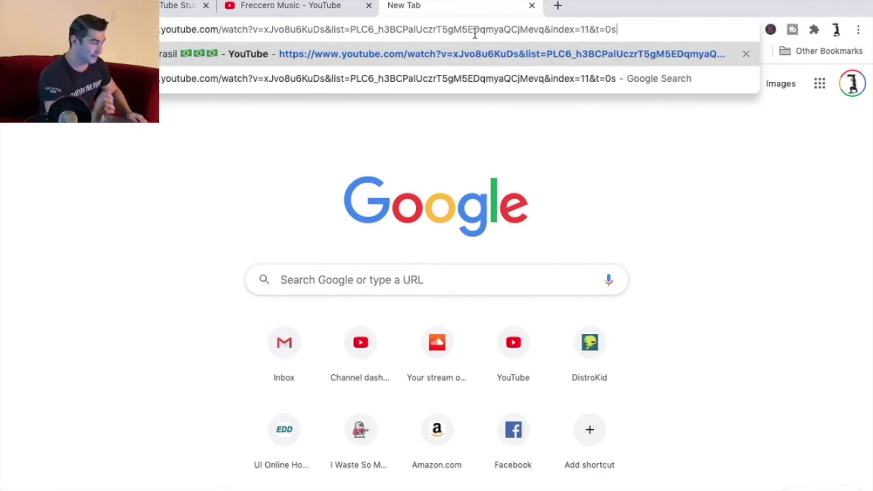
{"action": "key", "text": "Return"}
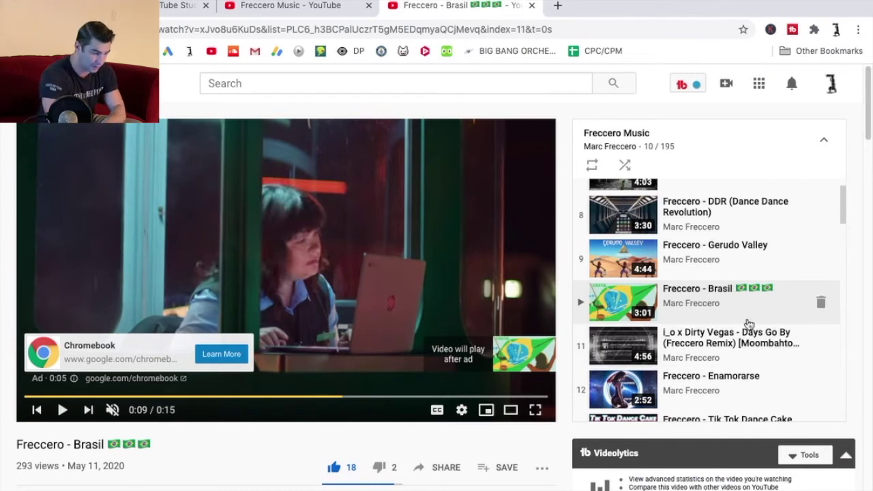
{"action": "scroll", "coordinate": [171, 443], "scroll_direction": "down", "scroll_amount": 3}
{"action": "left_click", "coordinate": [93, 407]}
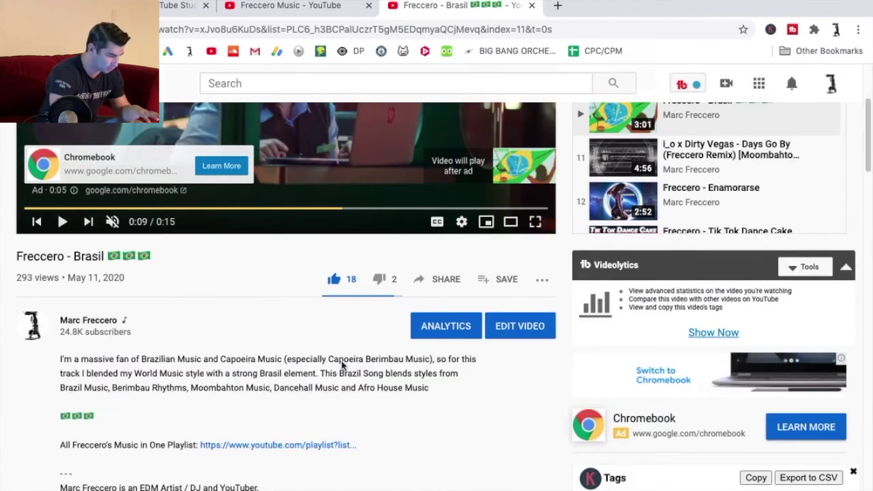
{"action": "scroll", "coordinate": [334, 361], "scroll_direction": "down", "scroll_amount": 3}
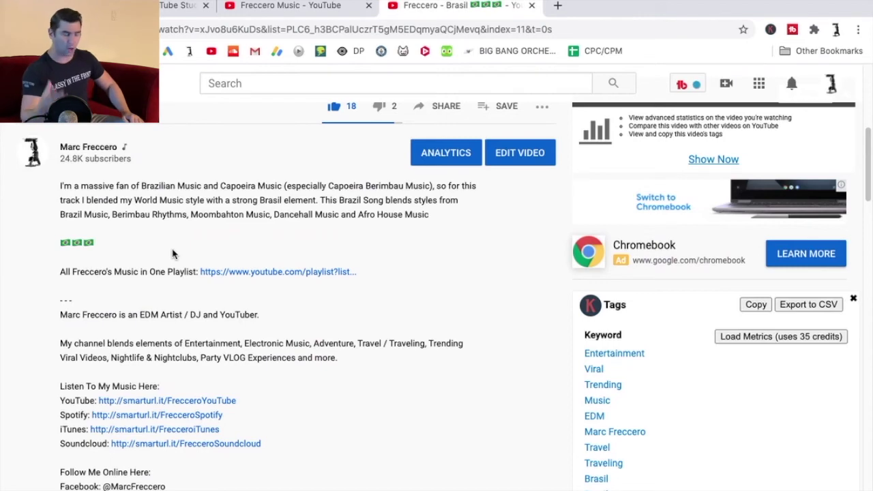
Follow the description's all-music playlist link to the Freccero Music playlist
{"action": "scroll", "coordinate": [171, 250], "scroll_direction": "up", "scroll_amount": 5}
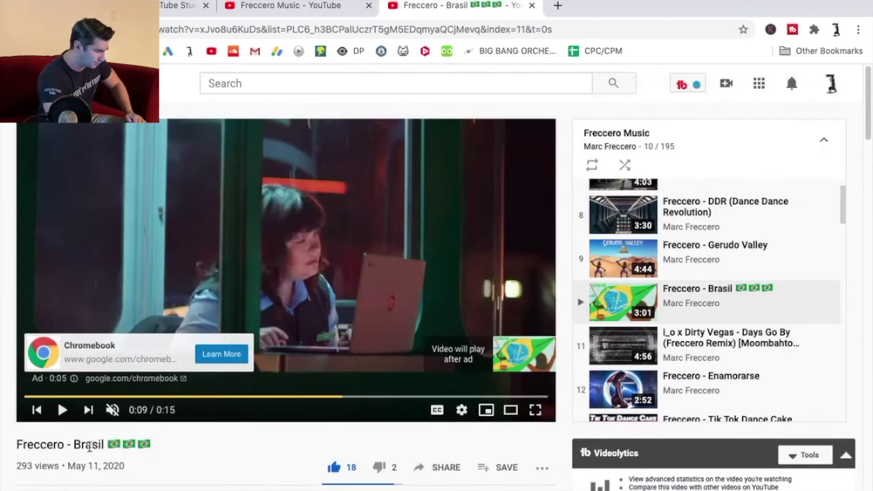
{"action": "scroll", "coordinate": [159, 396], "scroll_direction": "down", "scroll_amount": 3}
{"action": "scroll", "coordinate": [228, 297], "scroll_direction": "down", "scroll_amount": 3}
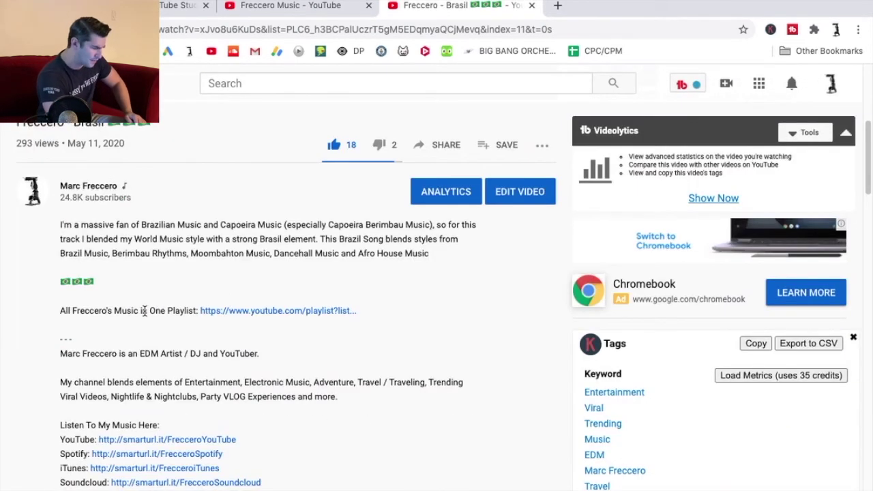
{"action": "left_click", "coordinate": [276, 314]}
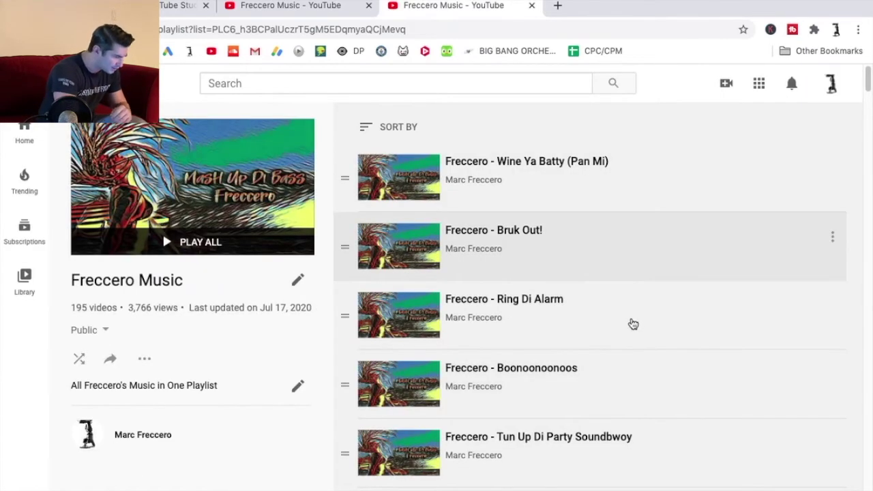
Scroll the playlist down toward Radio Company - Cannonball (Freccero Remix)
{"action": "scroll", "coordinate": [655, 320], "scroll_direction": "down", "scroll_amount": 5}
{"action": "scroll", "coordinate": [655, 317], "scroll_direction": "down", "scroll_amount": 10}
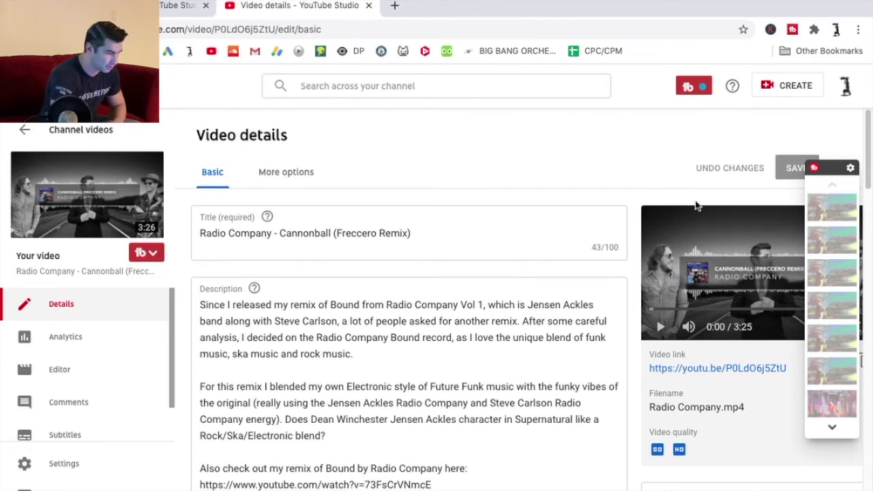
Scroll down the Cannonball remix's details page to reach its end screen section
{"action": "scroll", "coordinate": [486, 223], "scroll_direction": "down", "scroll_amount": 1}
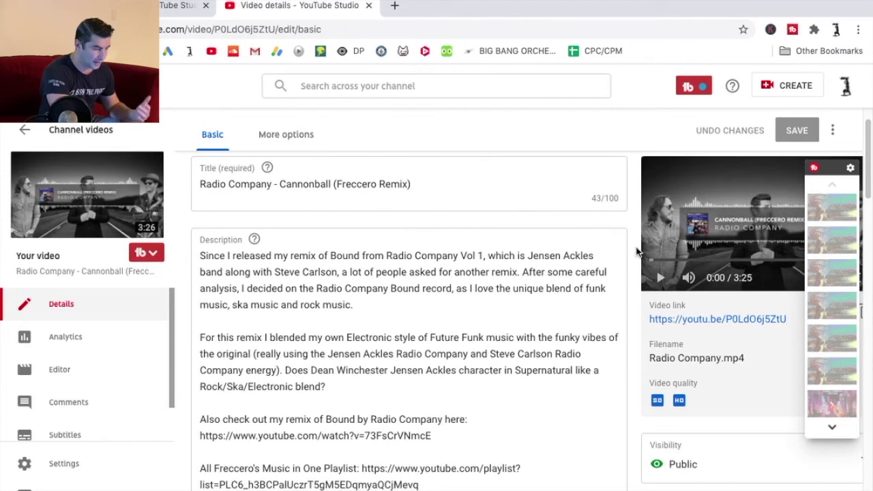
{"action": "scroll", "coordinate": [634, 251], "scroll_direction": "down", "scroll_amount": 3}
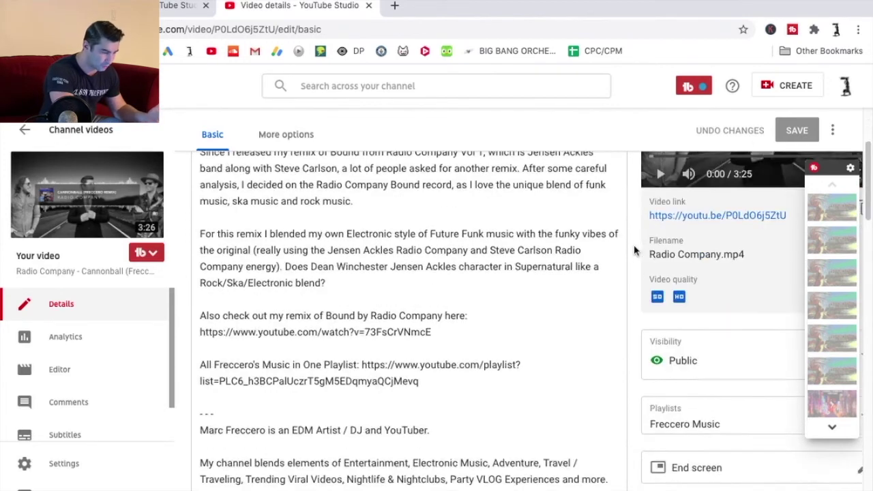
{"action": "scroll", "coordinate": [635, 248], "scroll_direction": "down", "scroll_amount": 1}
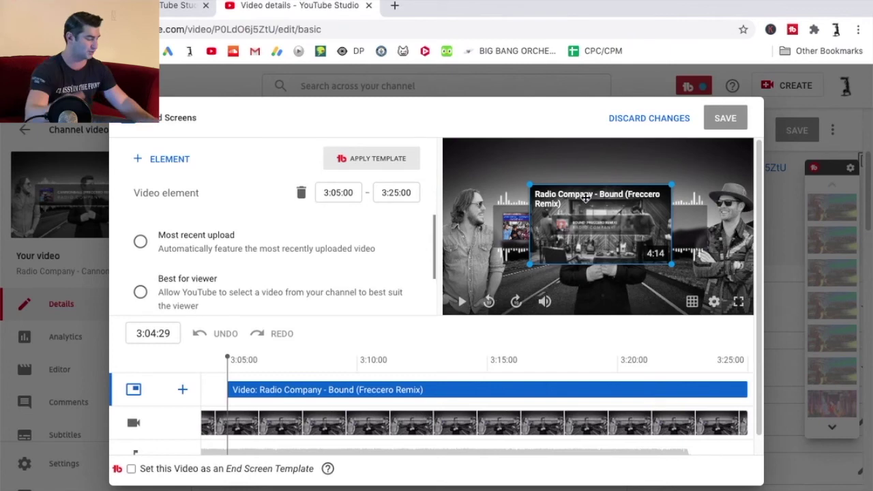
Return to the uploads list, go to the previous page, and open Freccero - Wine Ya Batty (Pan Mi)'s details
{"action": "key", "text": "alt+Left"}
{"action": "scroll", "coordinate": [546, 290], "scroll_direction": "up", "scroll_amount": 3}
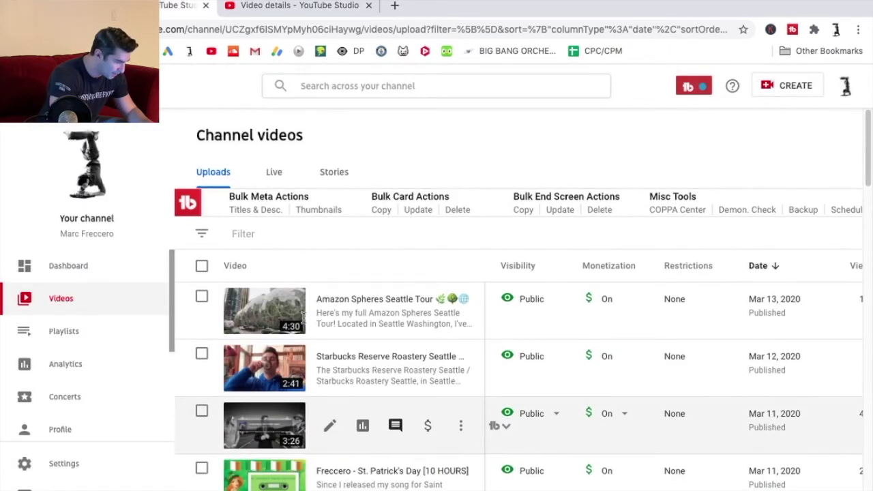
{"action": "scroll", "coordinate": [480, 481], "scroll_direction": "down", "scroll_amount": 20}
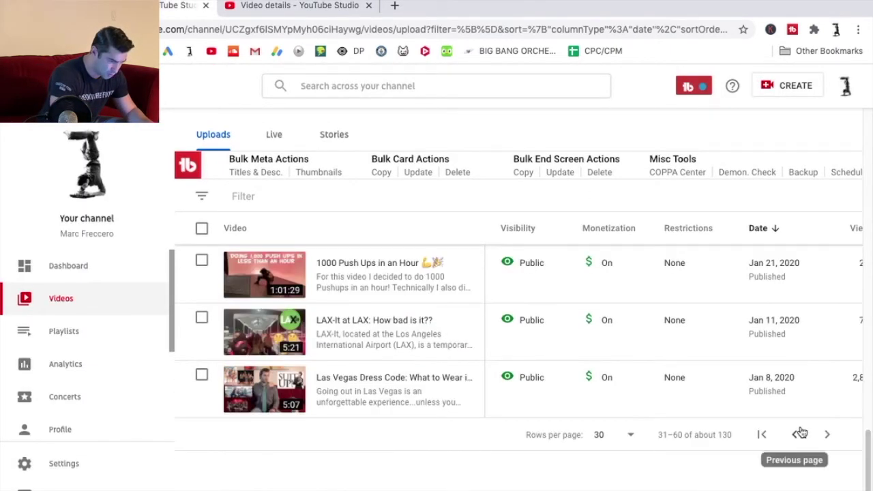
{"action": "left_click", "coordinate": [801, 434]}
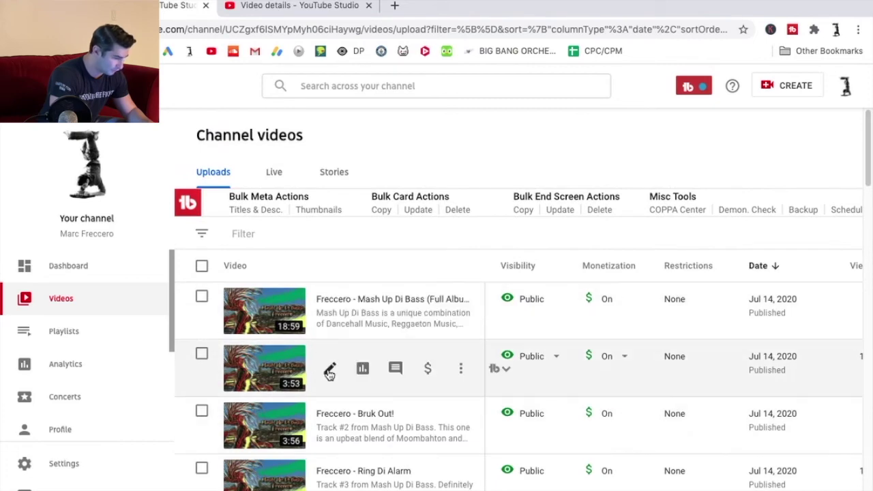
{"action": "left_click", "coordinate": [329, 372]}
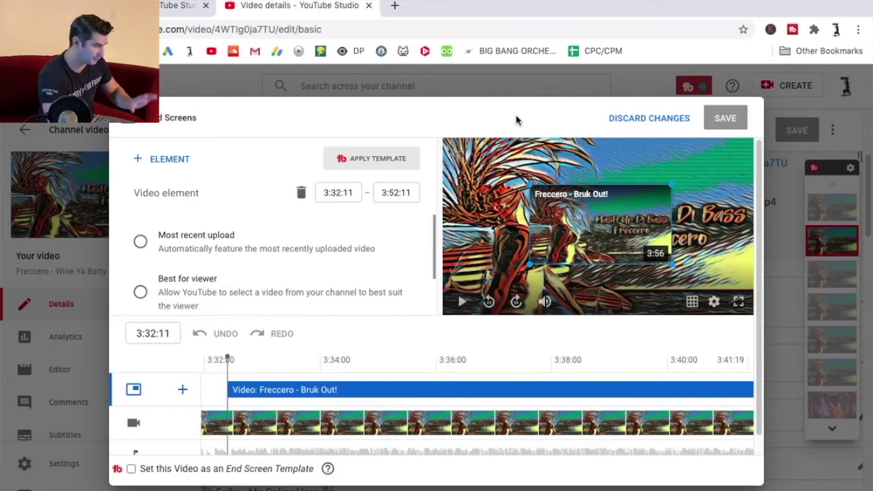